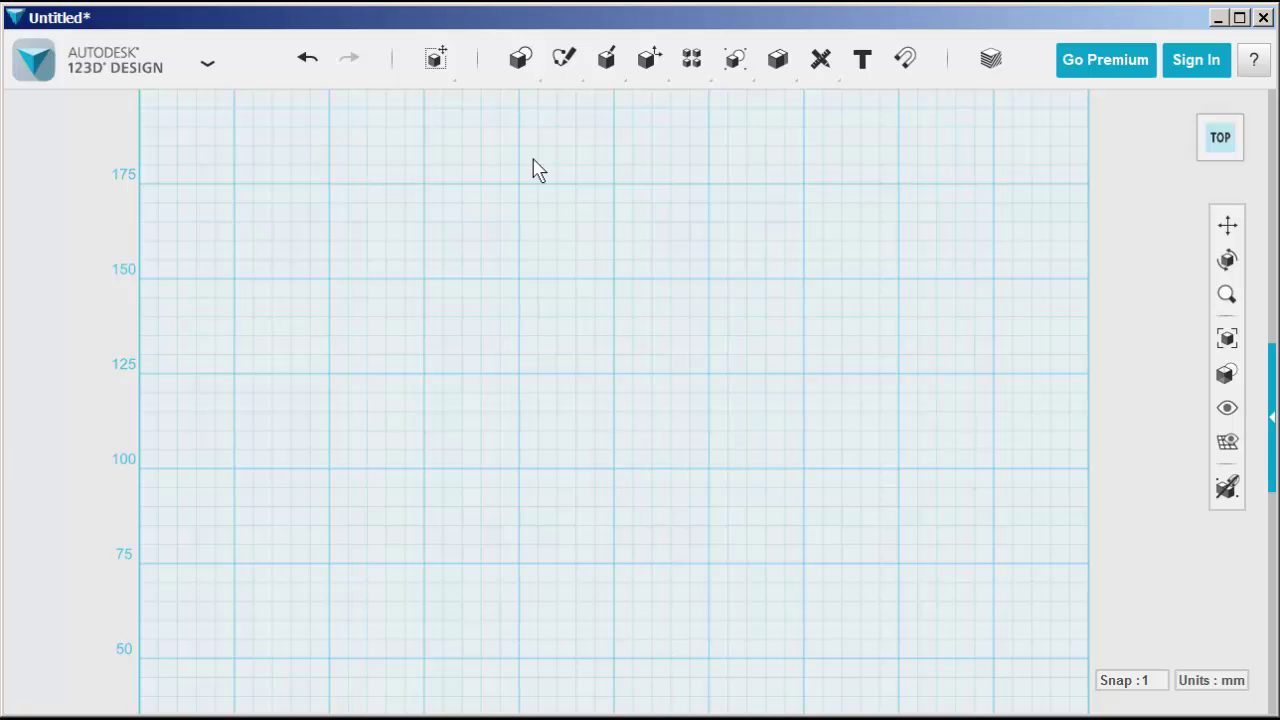
# Sketch a 20 mm diameter circle centred on the 125 grid line and exit sketch mode
pyautogui.moveTo(563, 62)
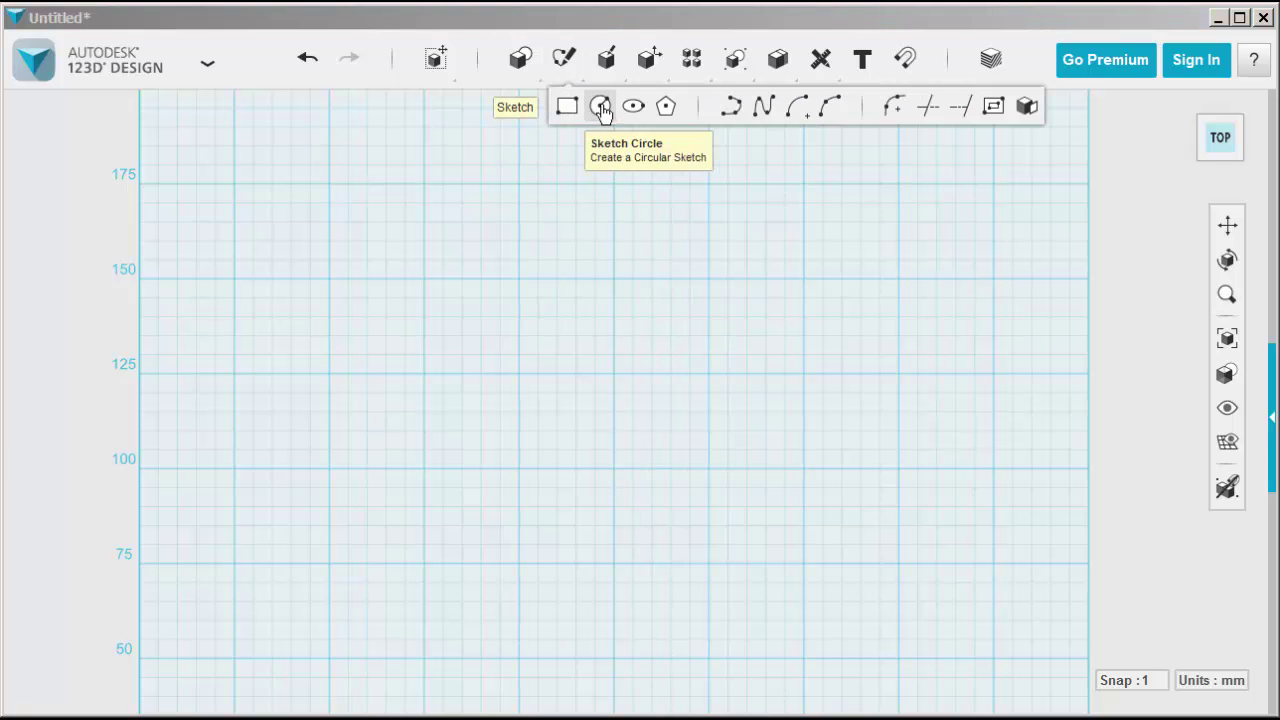
pyautogui.click(520, 280)
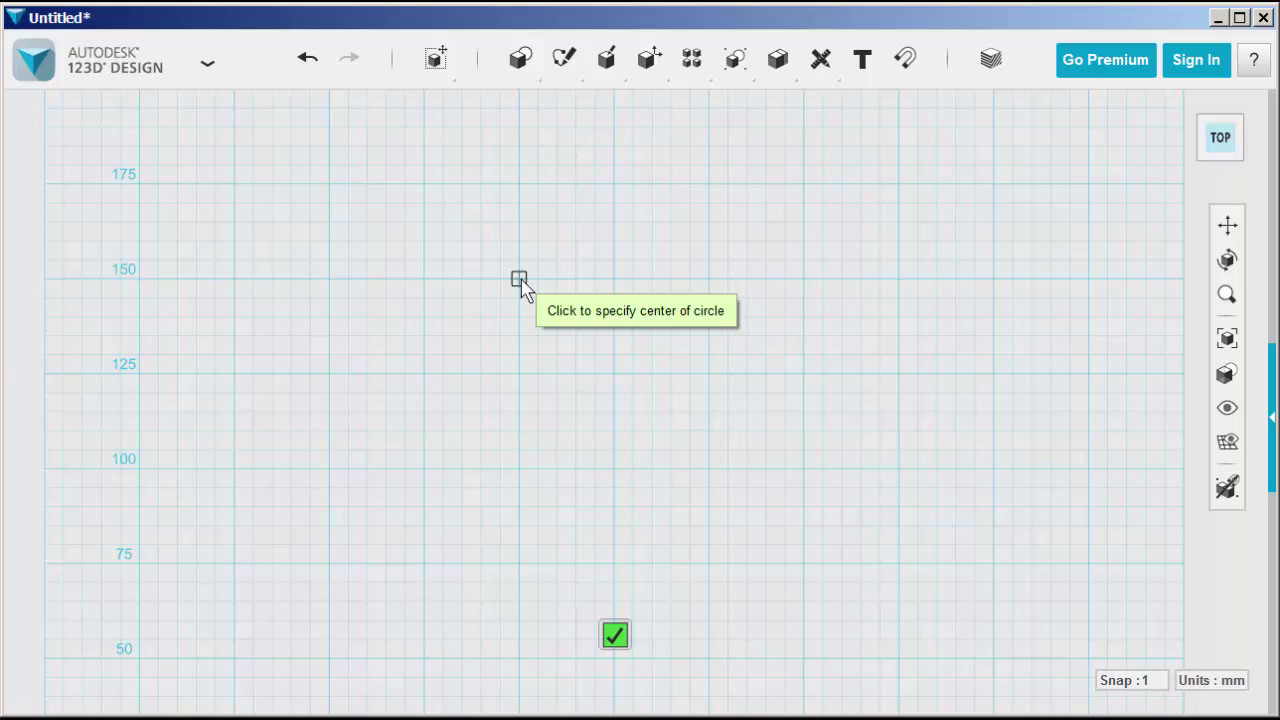
pyautogui.click(519, 375)
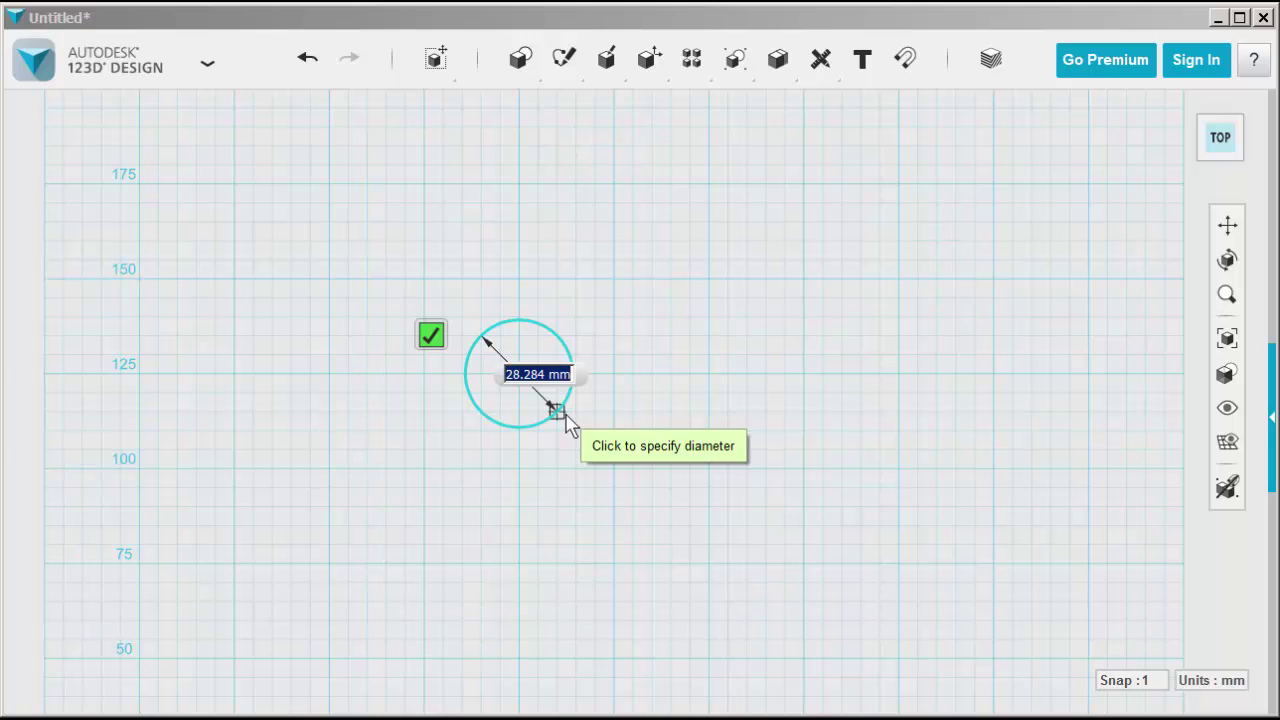
pyautogui.write('20')
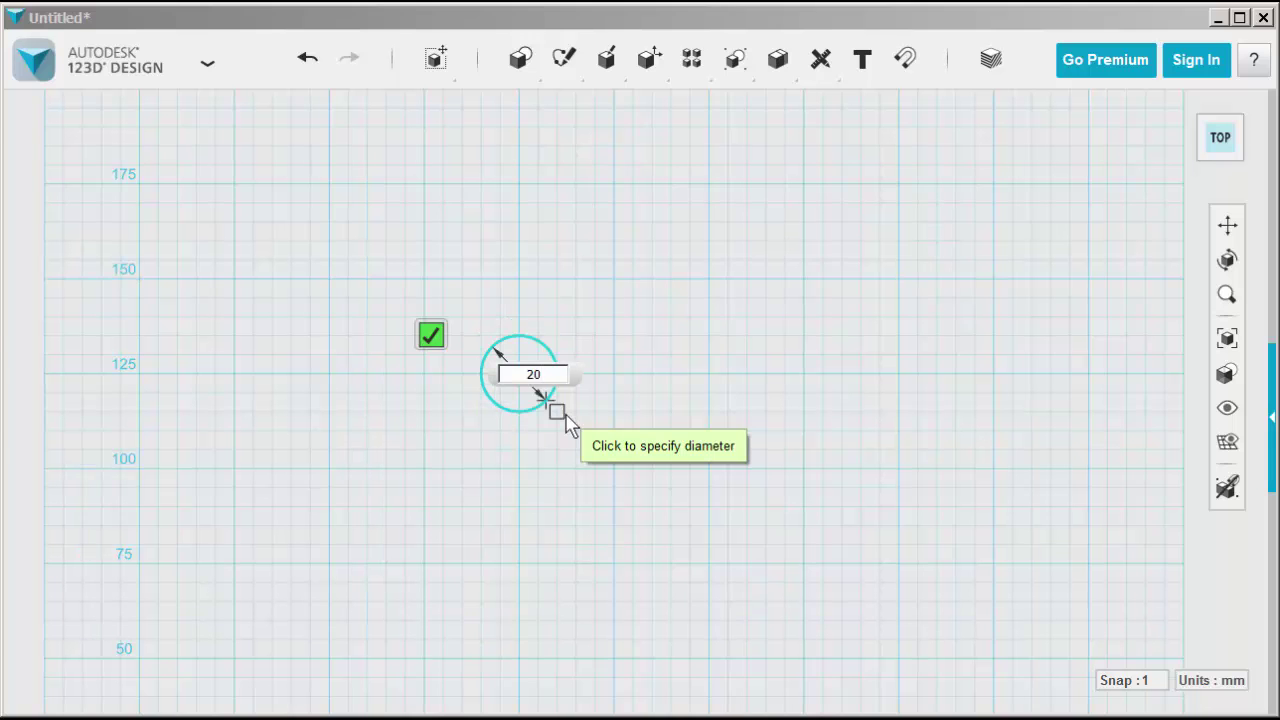
pyautogui.press('Return')
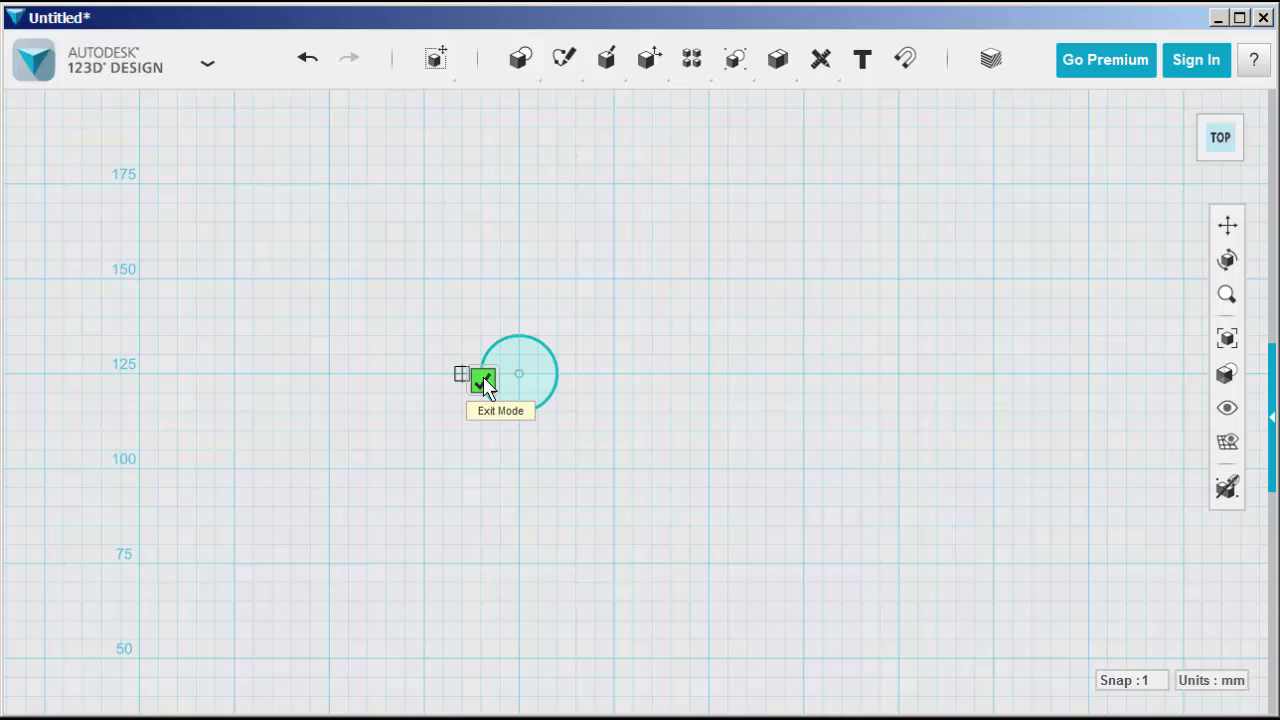
pyautogui.click(484, 382)
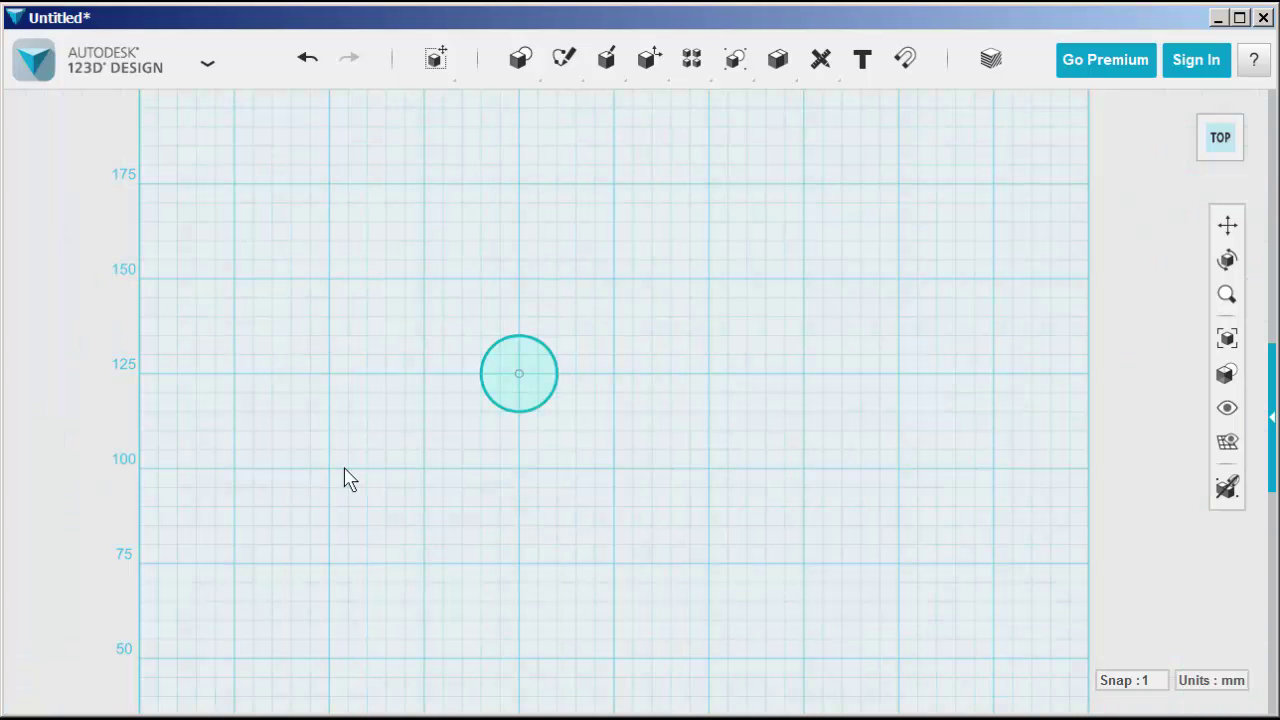
# Draw a polyline from the top of the circle diagonally up and to the right
pyautogui.moveTo(563, 62)
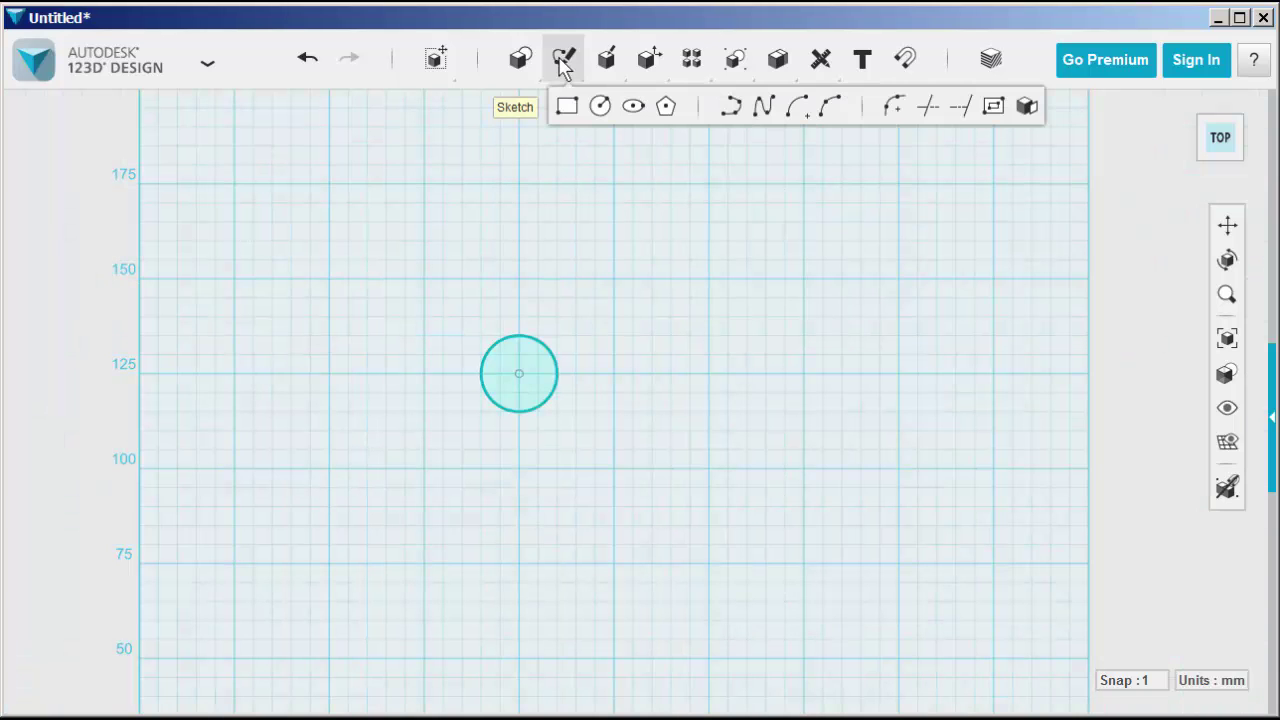
pyautogui.click(733, 110)
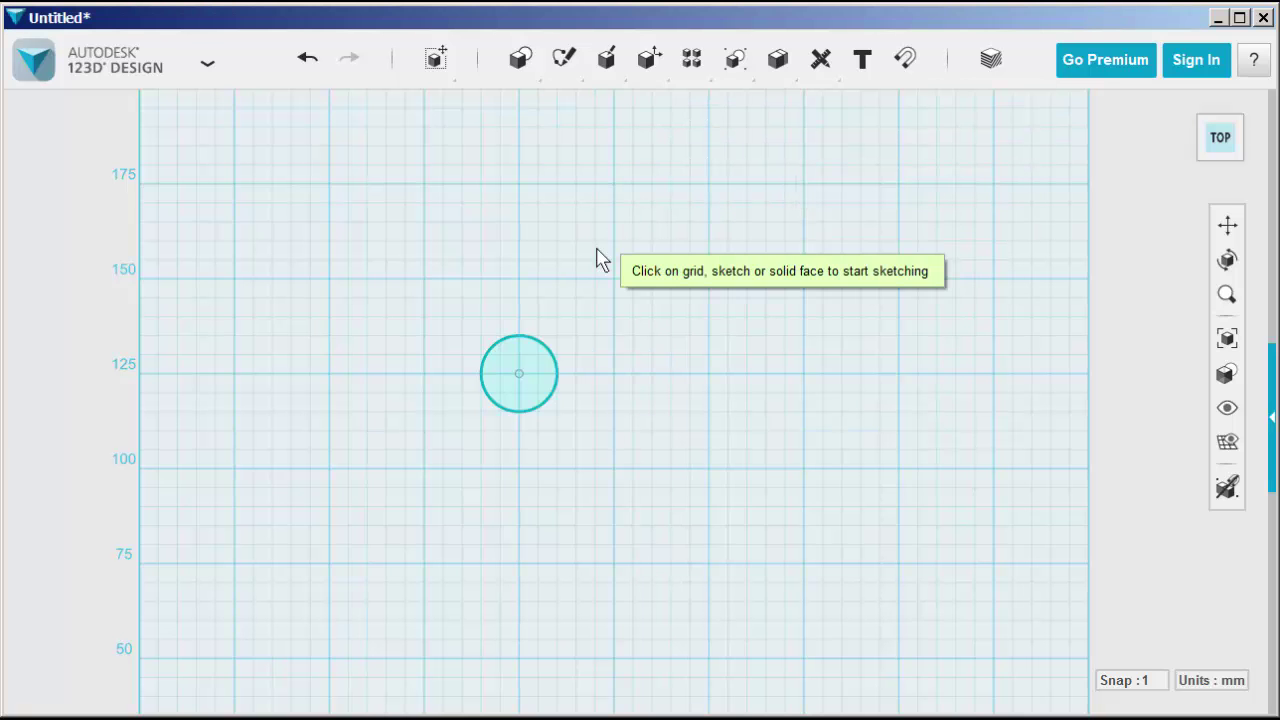
pyautogui.click(533, 347)
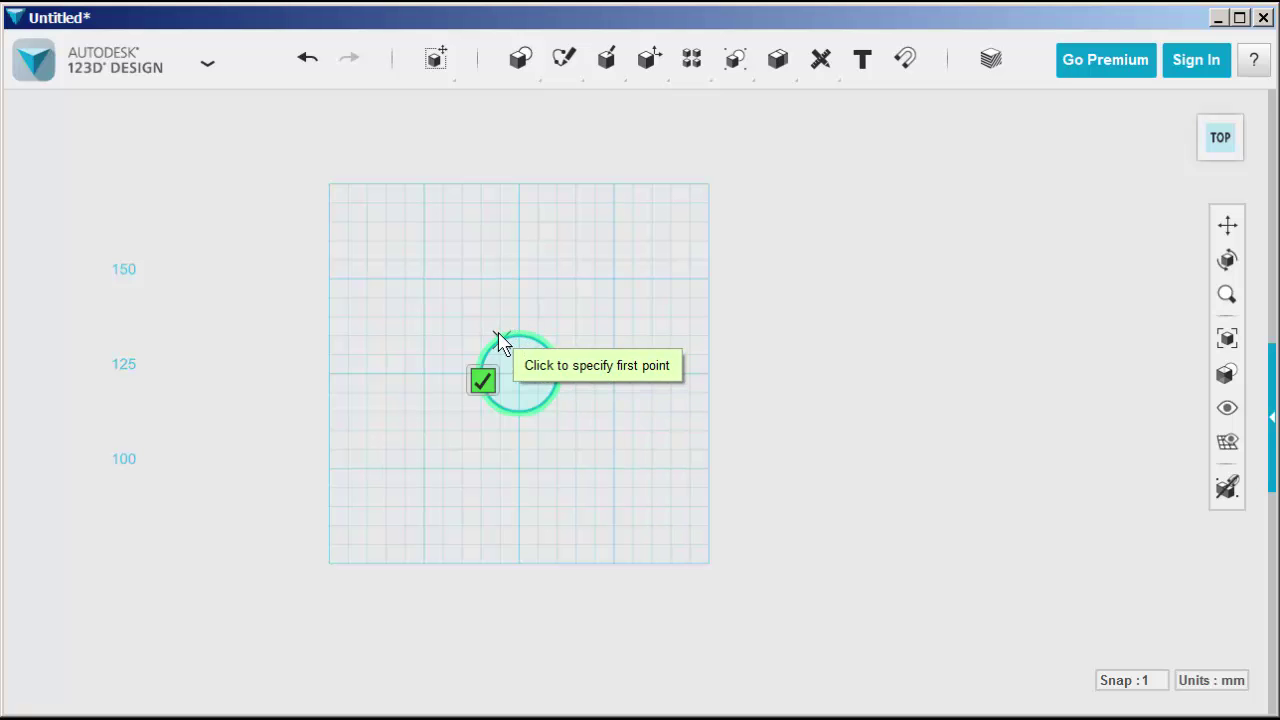
pyautogui.click(511, 336)
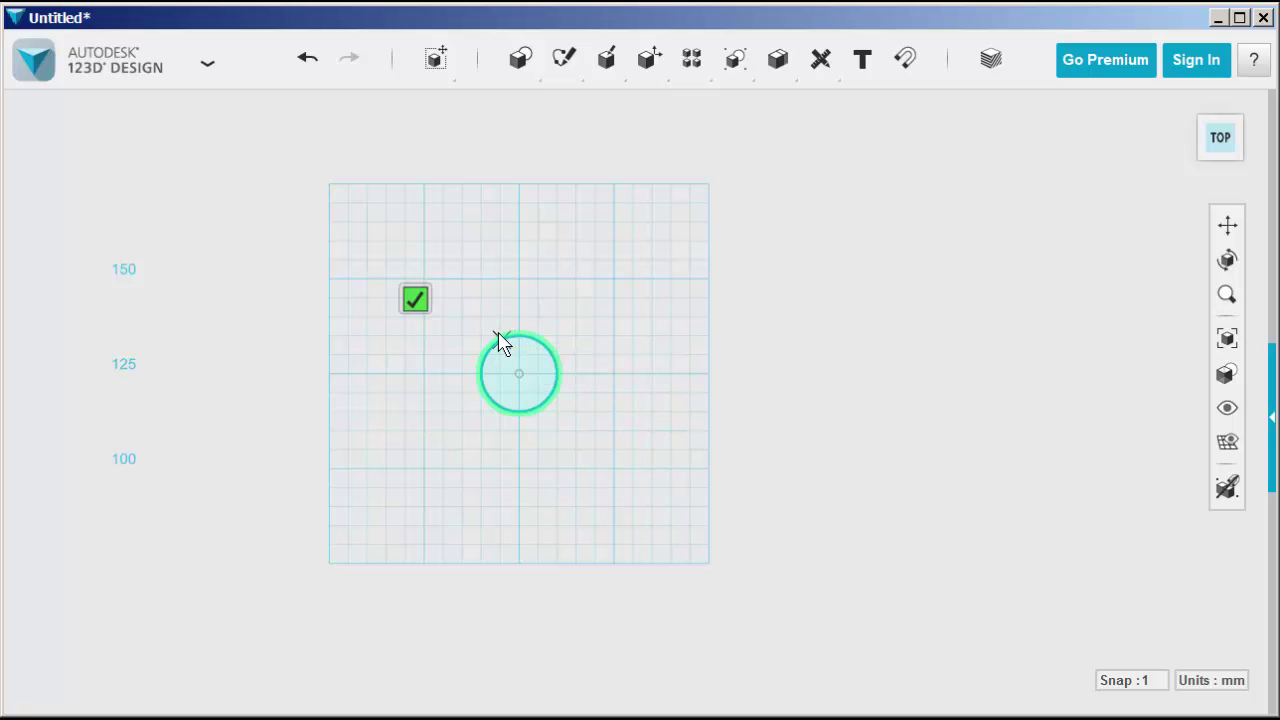
pyautogui.doubleClick(650, 264)
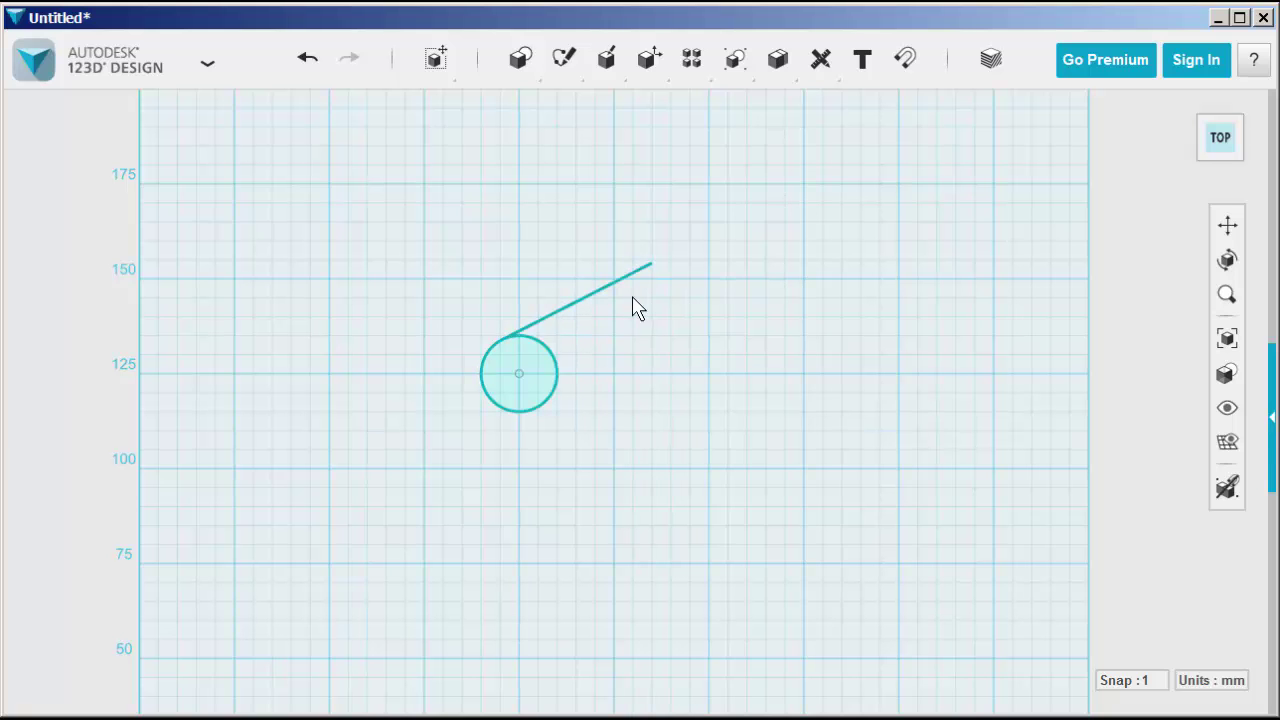
# Draw a vertical line from the slanted line's end down to the 100 grid line
pyautogui.moveTo(563, 62)
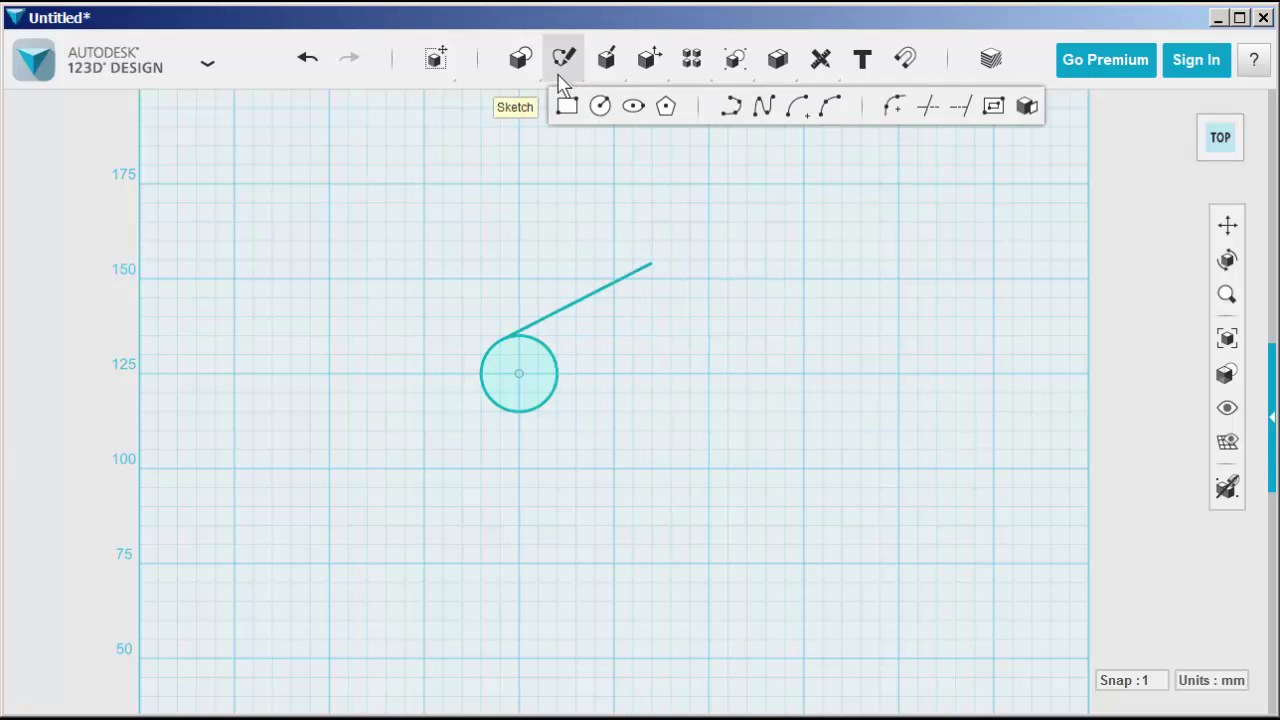
pyautogui.click(731, 117)
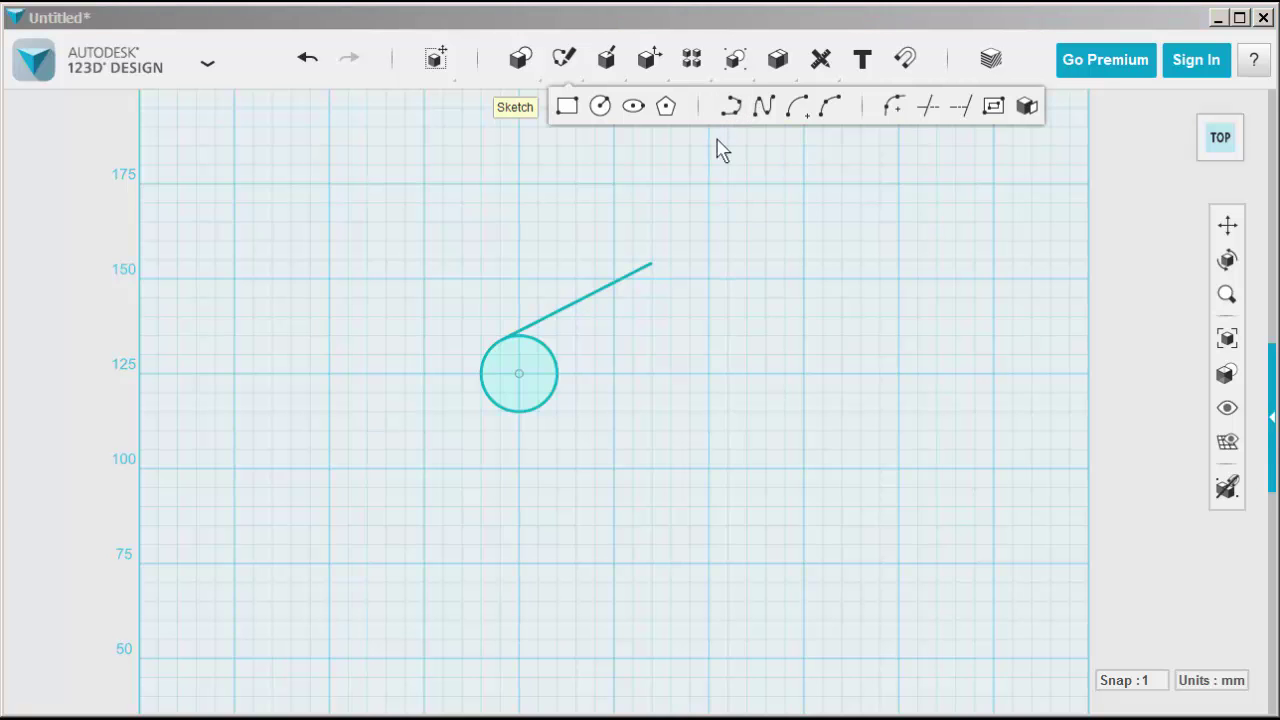
pyautogui.click(645, 272)
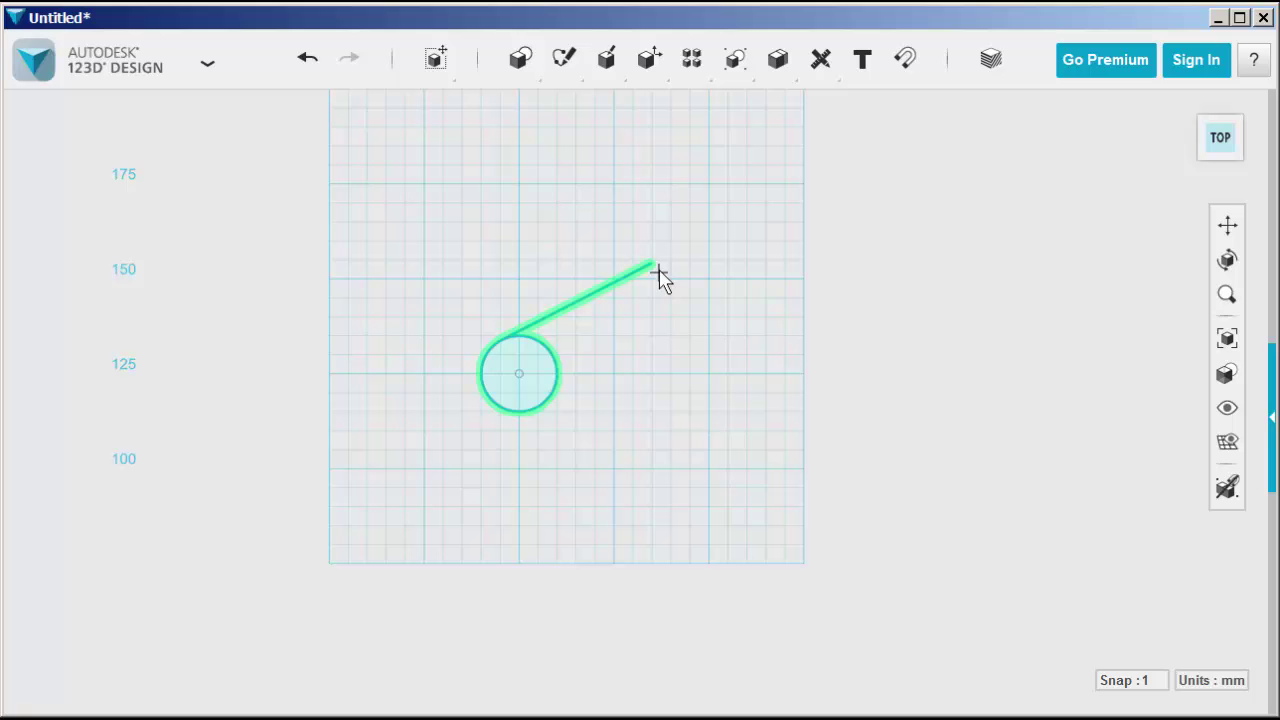
pyautogui.click(651, 265)
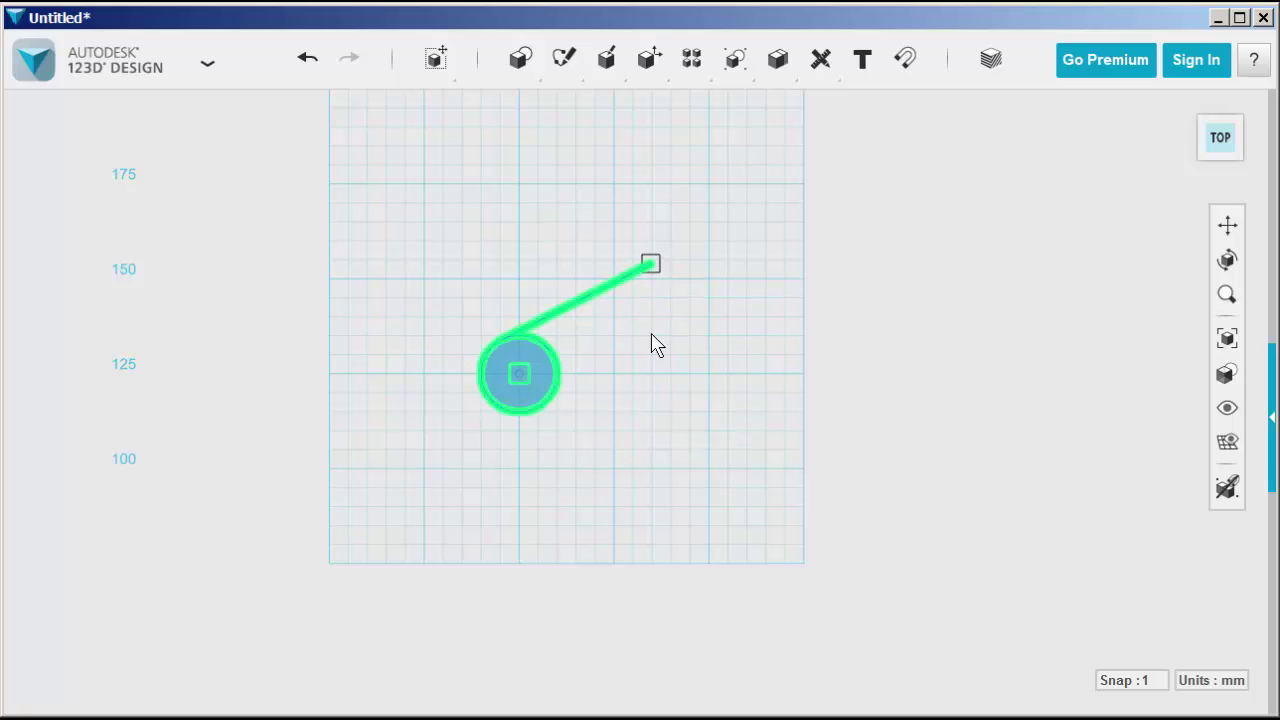
pyautogui.click(653, 478)
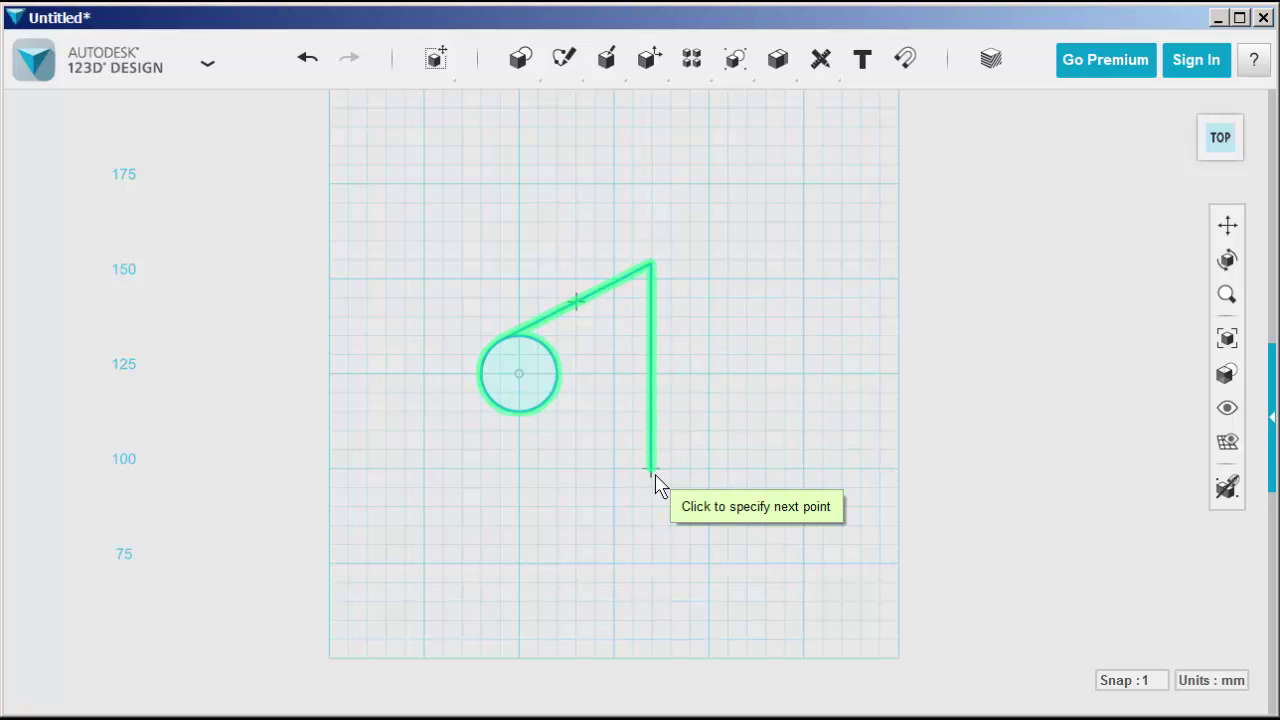
pyautogui.press('Escape')
# Draw a 75 mm horizontal line rightward from the circle's centre and finish the sketch
pyautogui.moveTo(565, 88)
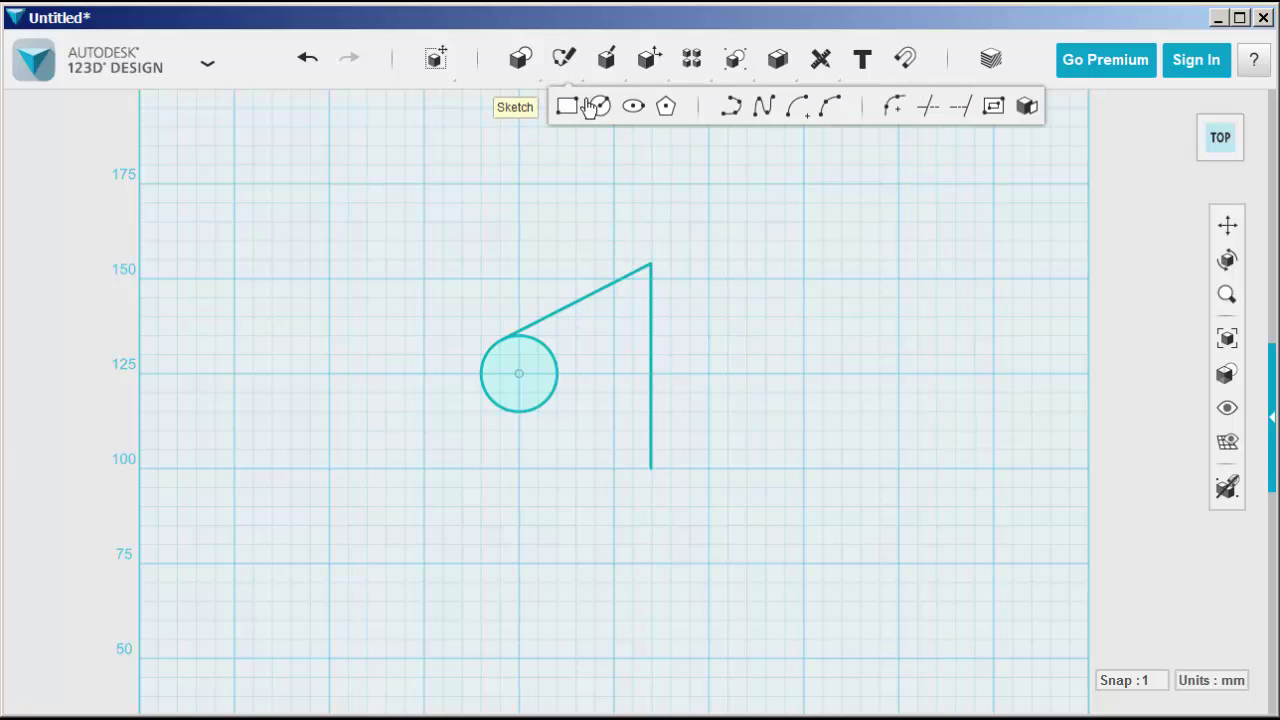
pyautogui.click(557, 366)
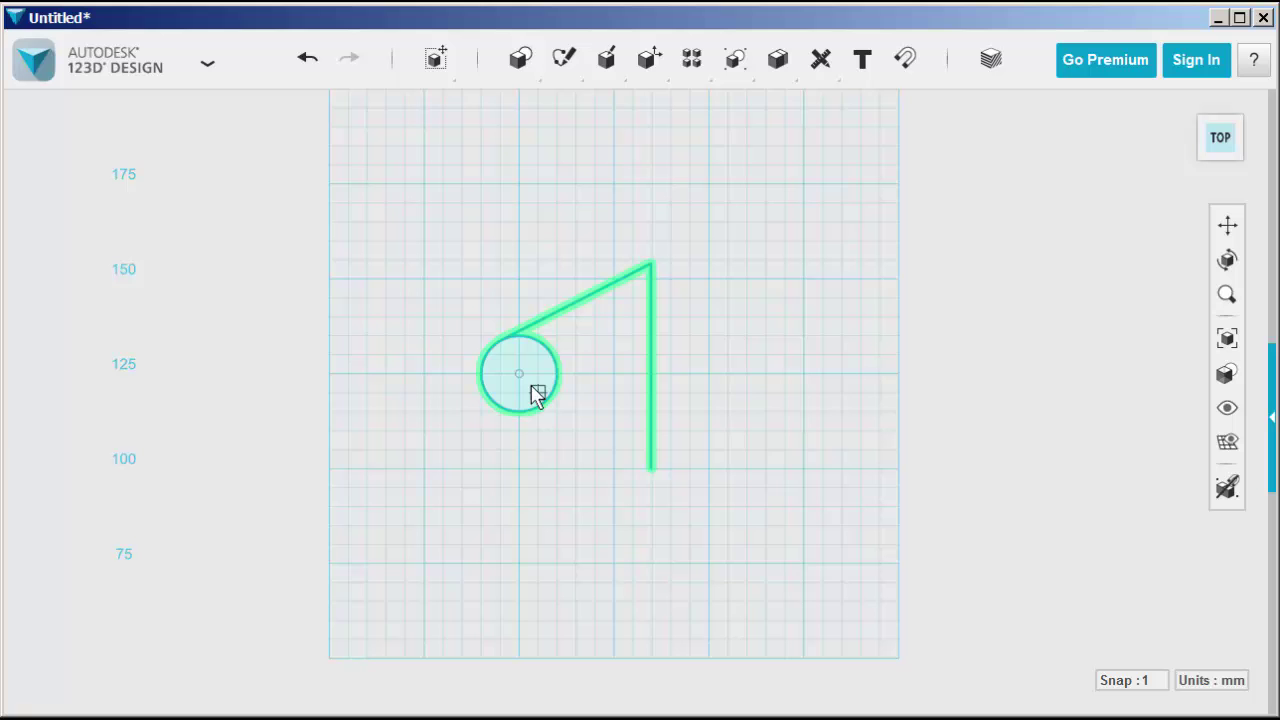
pyautogui.click(519, 375)
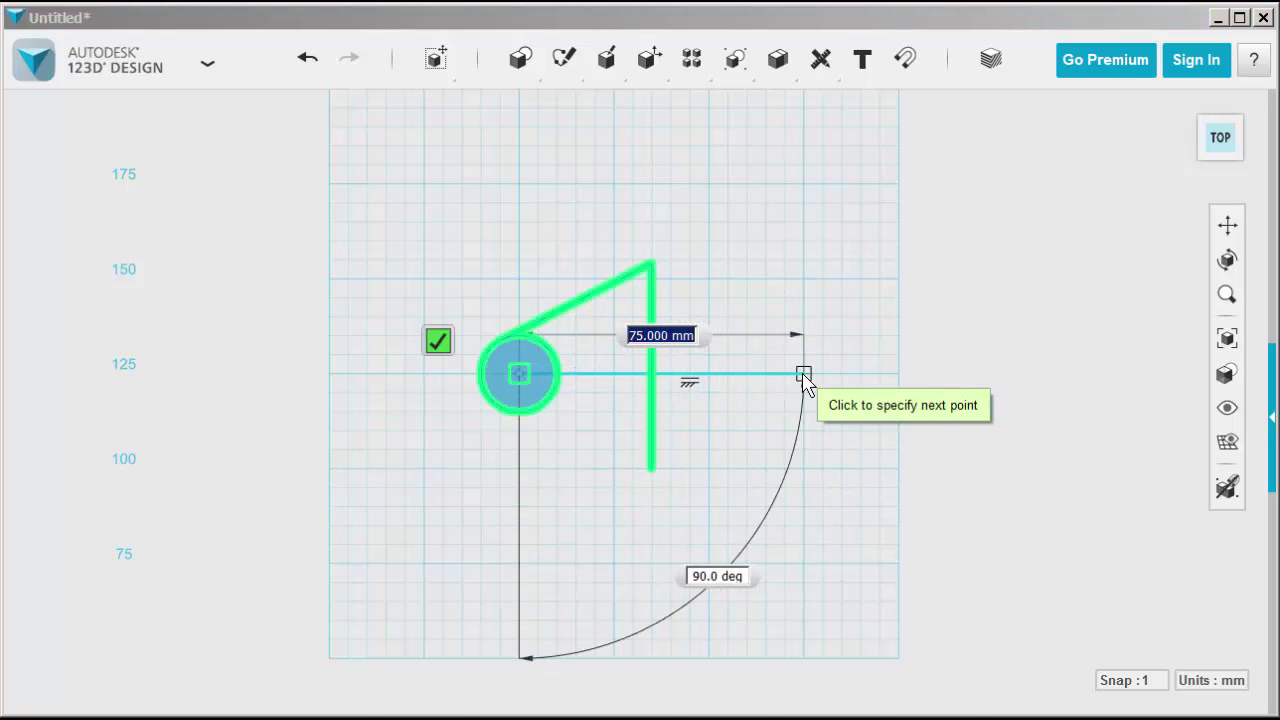
pyautogui.click(807, 375)
pyautogui.click(720, 341)
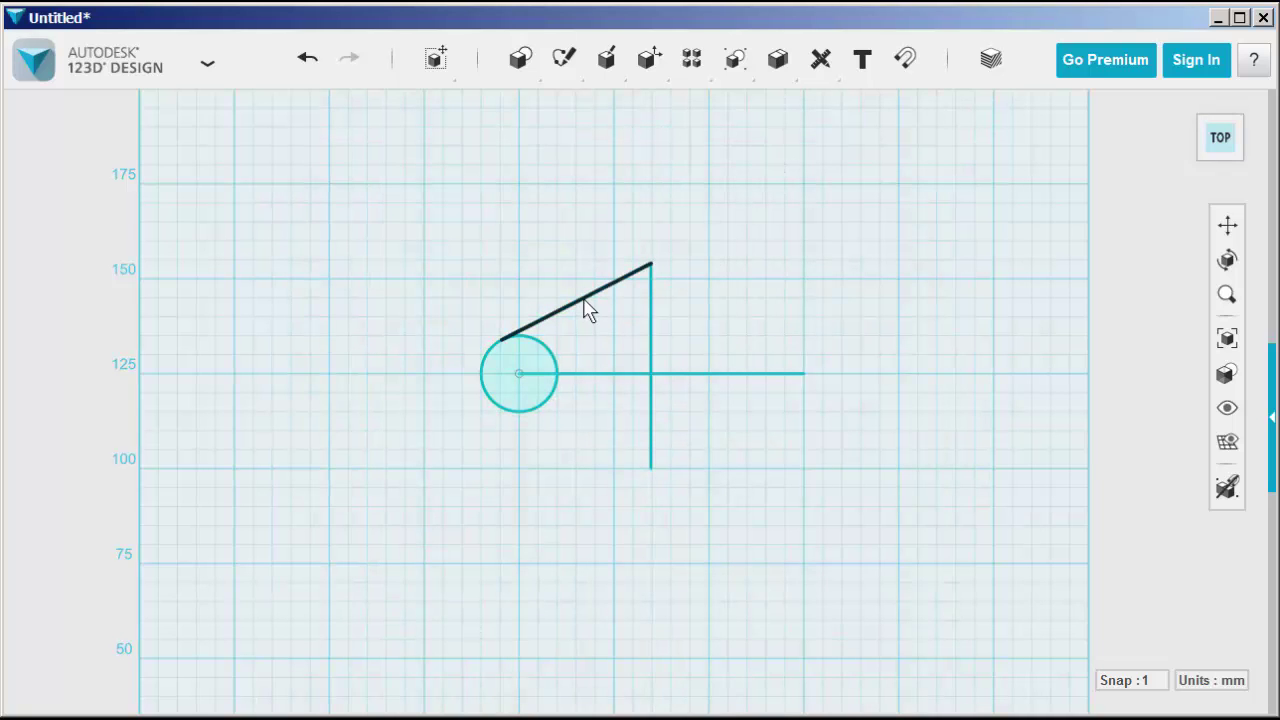
# Mirror the slanted line across the vertical line
pyautogui.click(583, 305)
pyautogui.moveTo(628, 395)
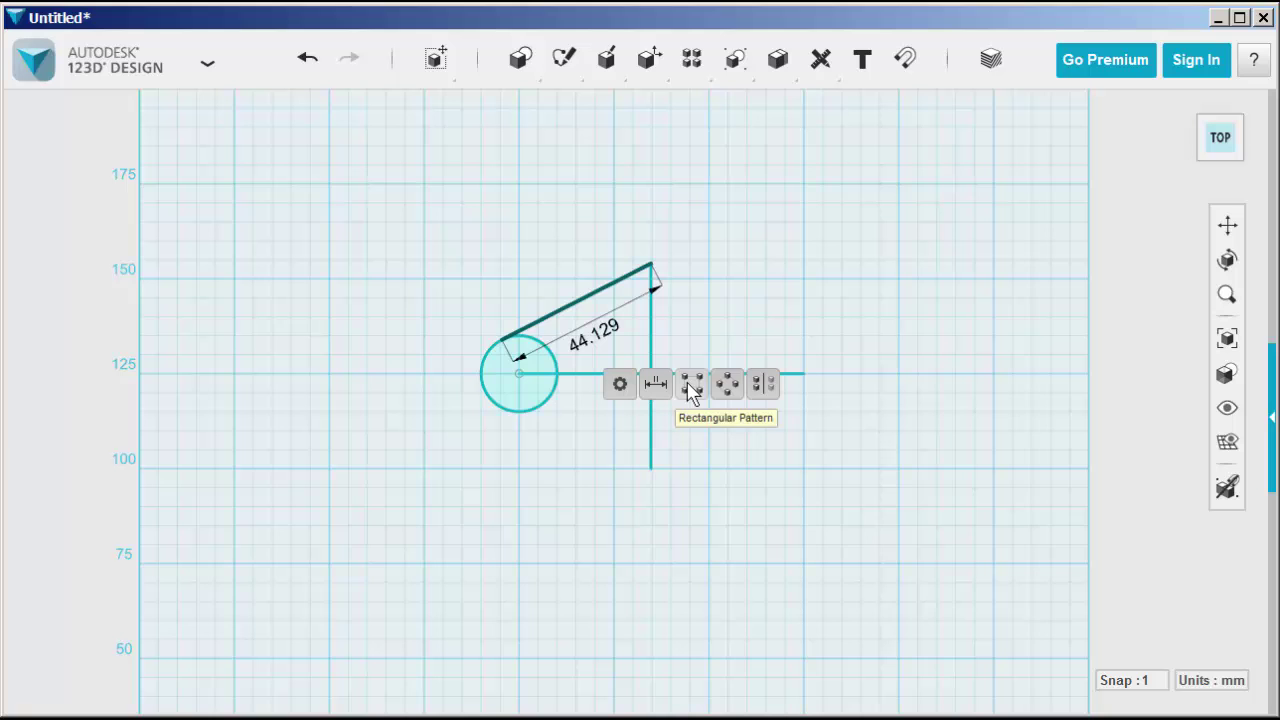
pyautogui.click(762, 390)
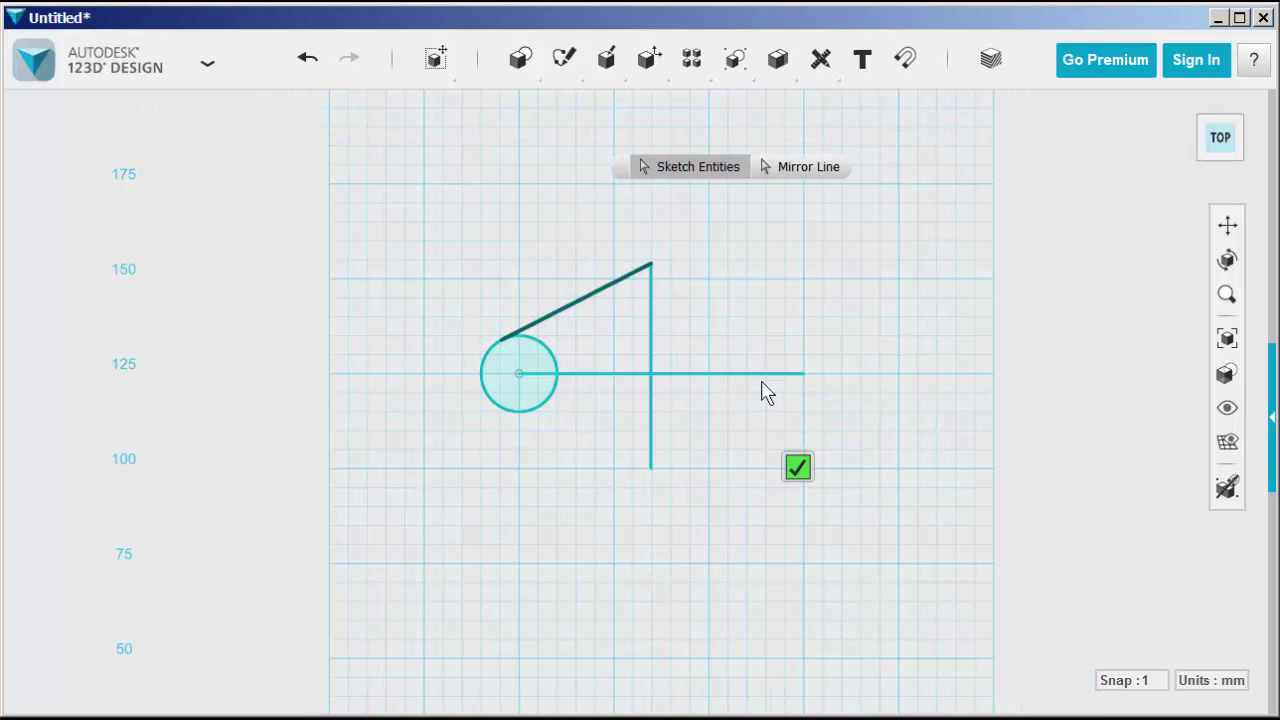
pyautogui.click(795, 170)
pyautogui.click(652, 333)
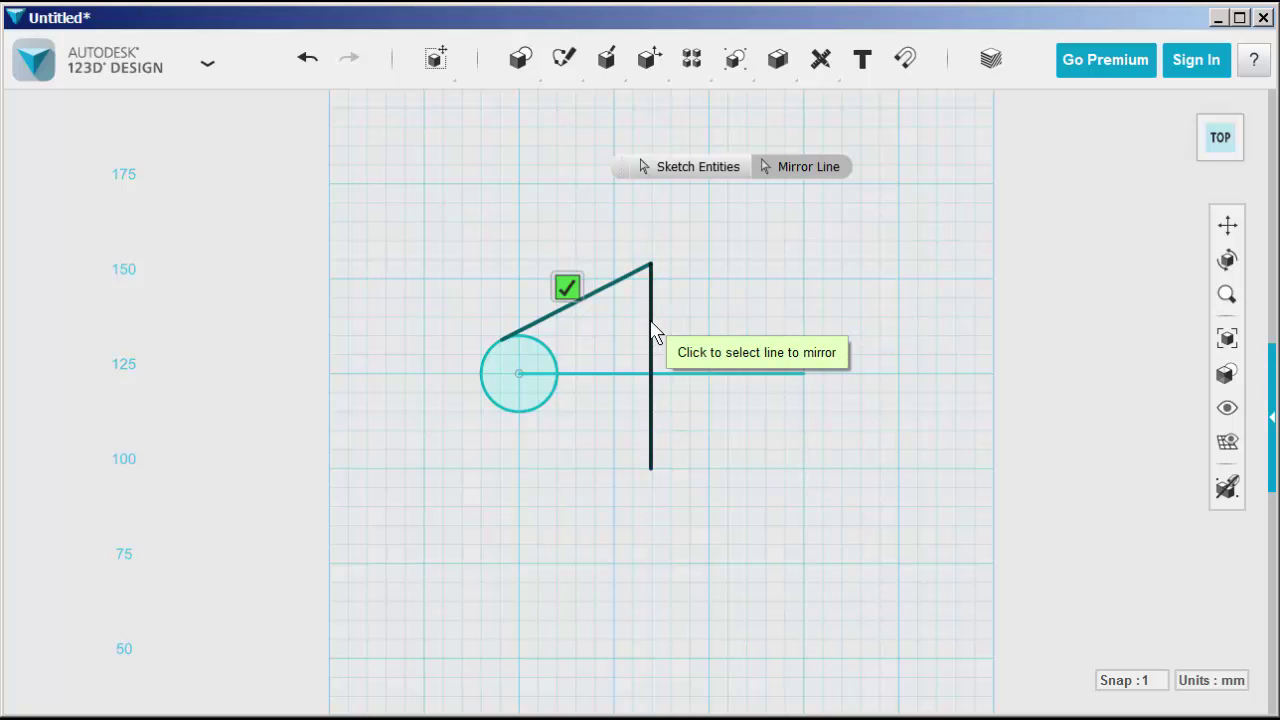
pyautogui.click(567, 289)
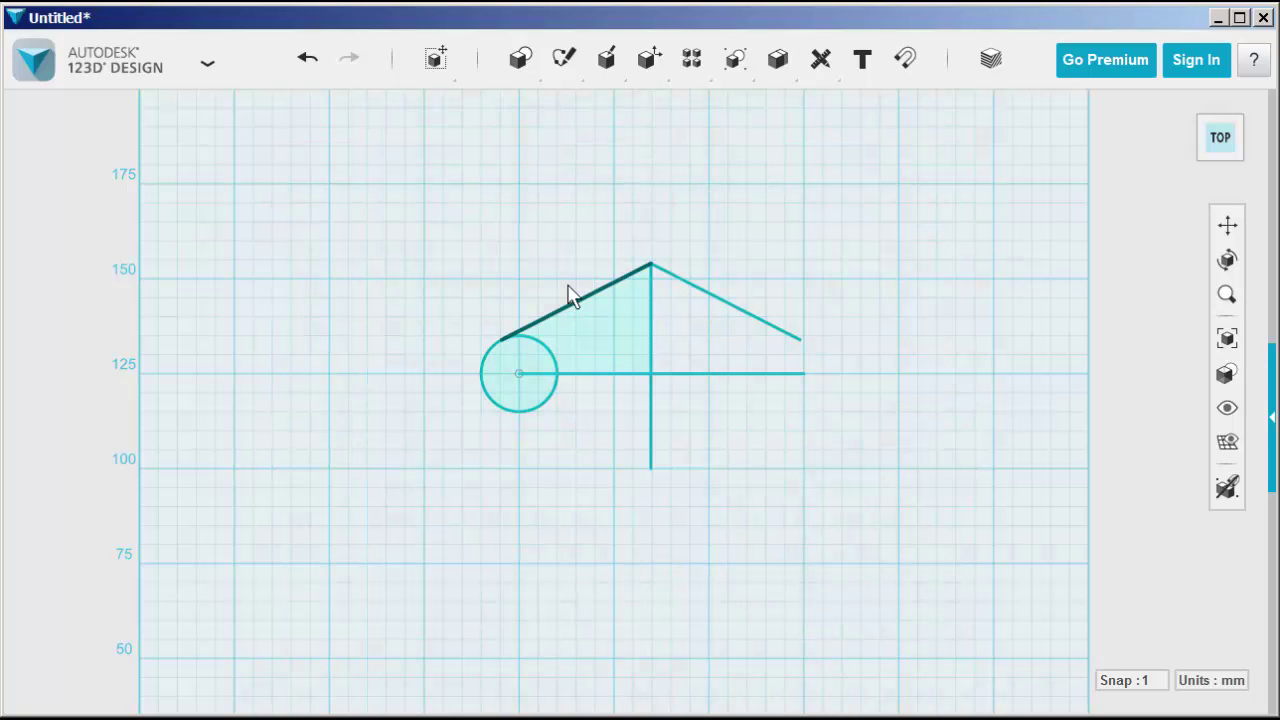
# Mirror the circle across the vertical line to create the right-hand circle
pyautogui.click(487, 398)
pyautogui.moveTo(521, 477)
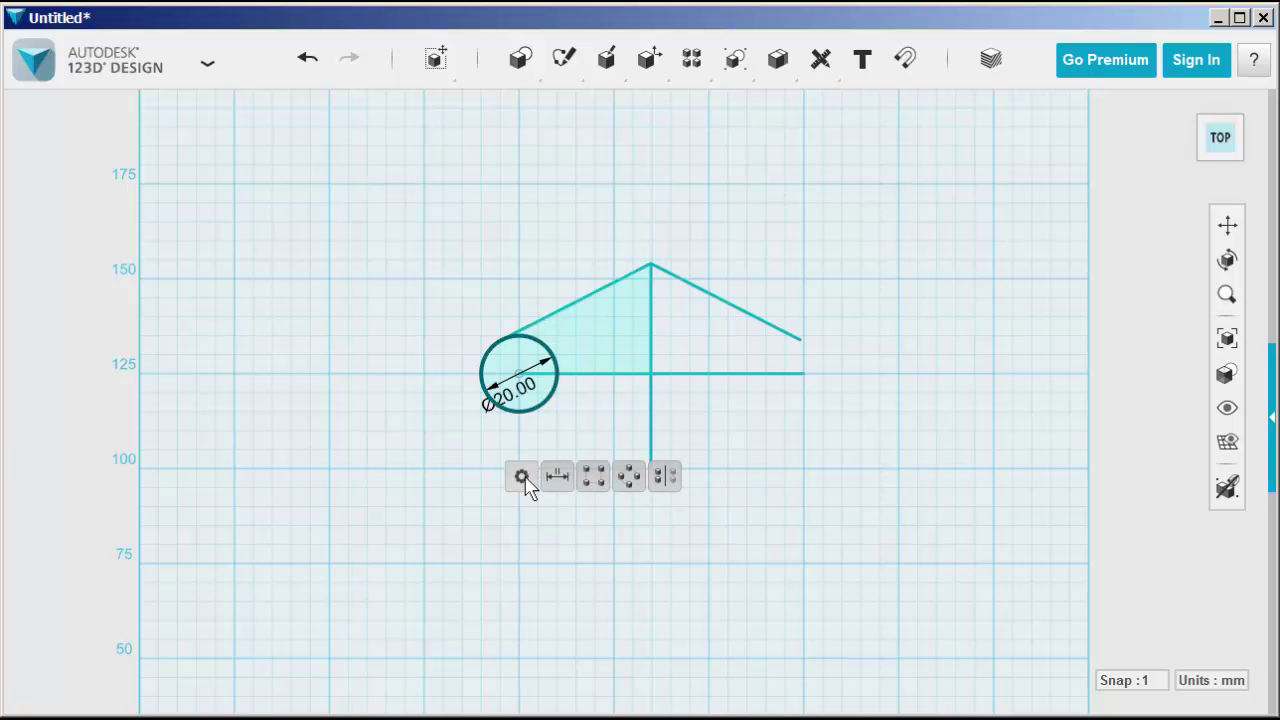
pyautogui.click(665, 477)
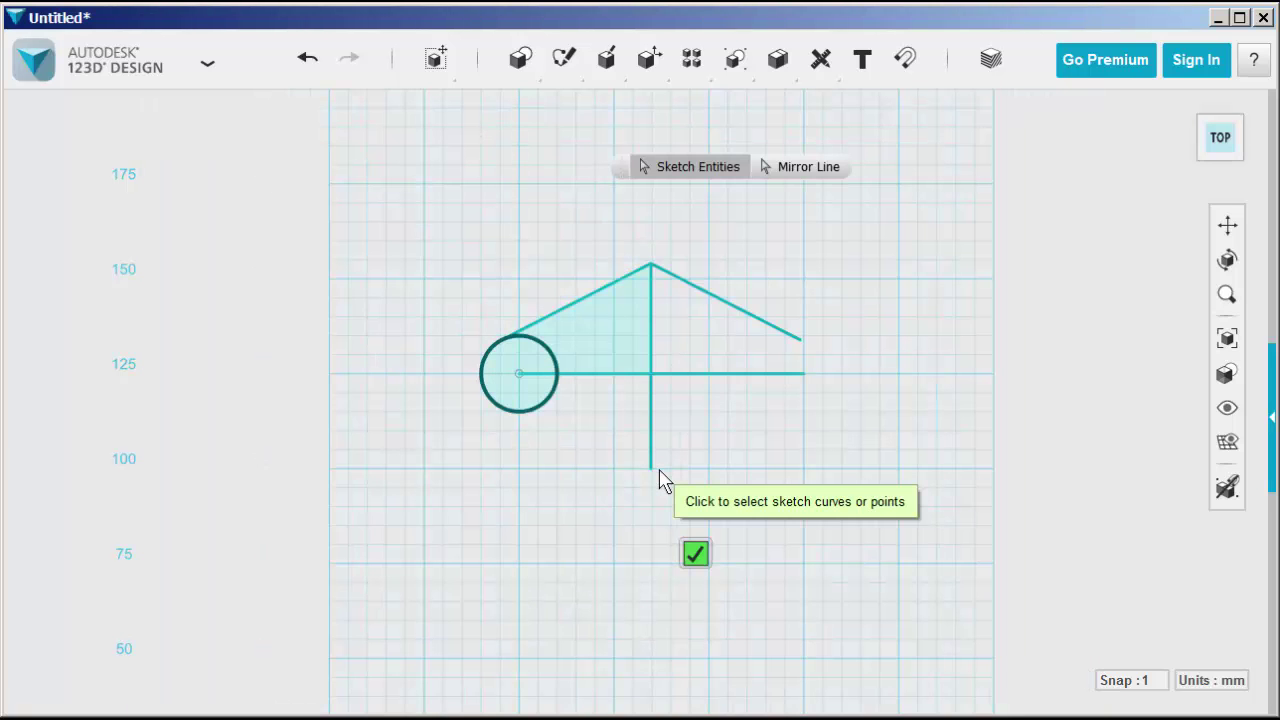
pyautogui.click(778, 172)
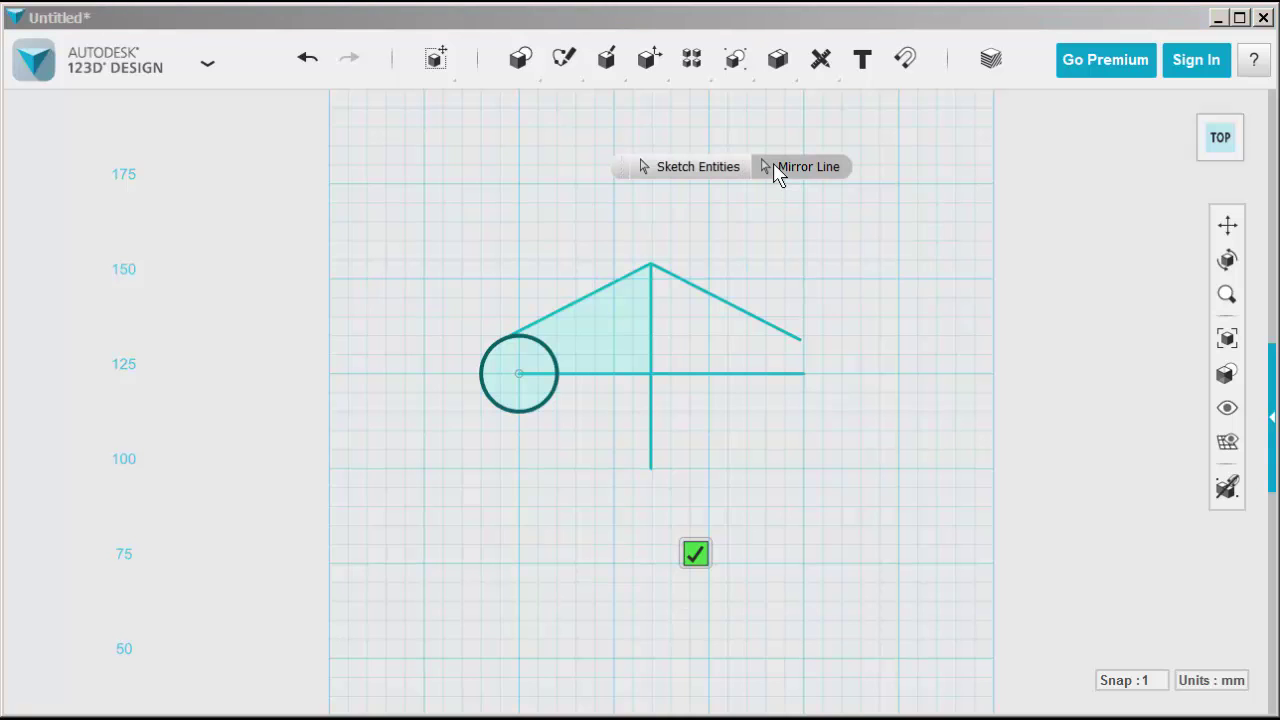
pyautogui.click(654, 357)
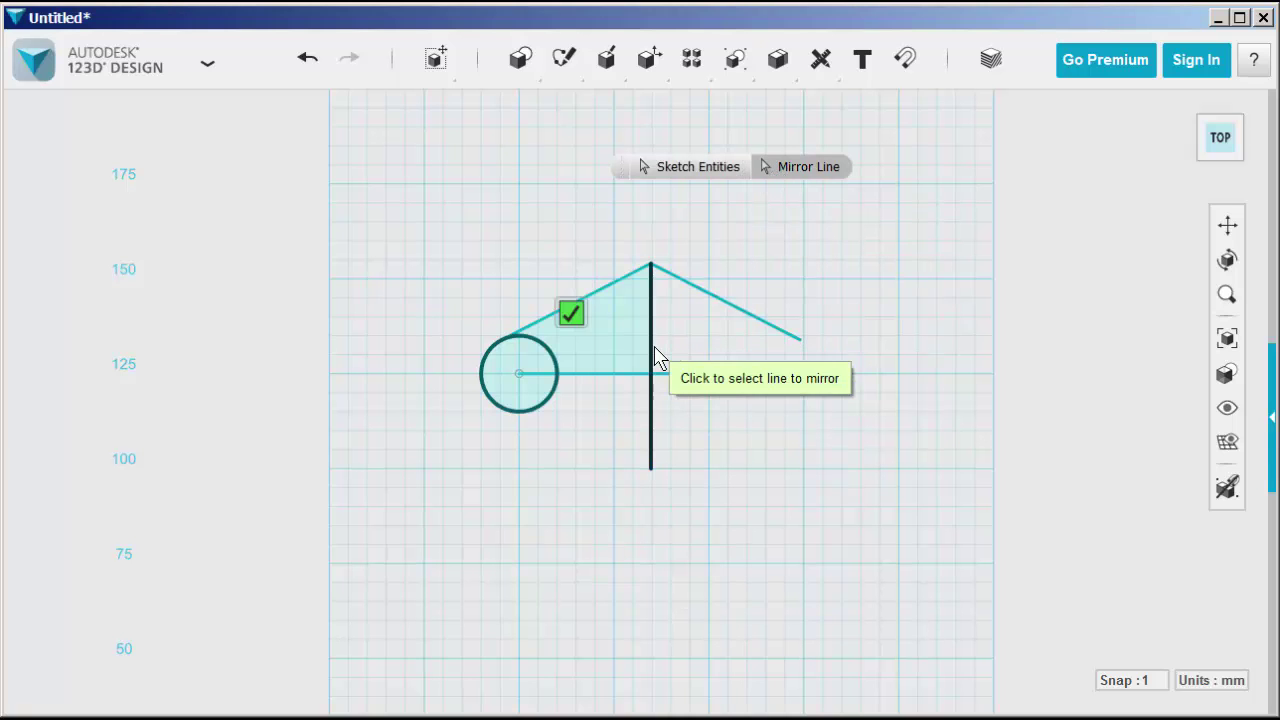
pyautogui.click(572, 314)
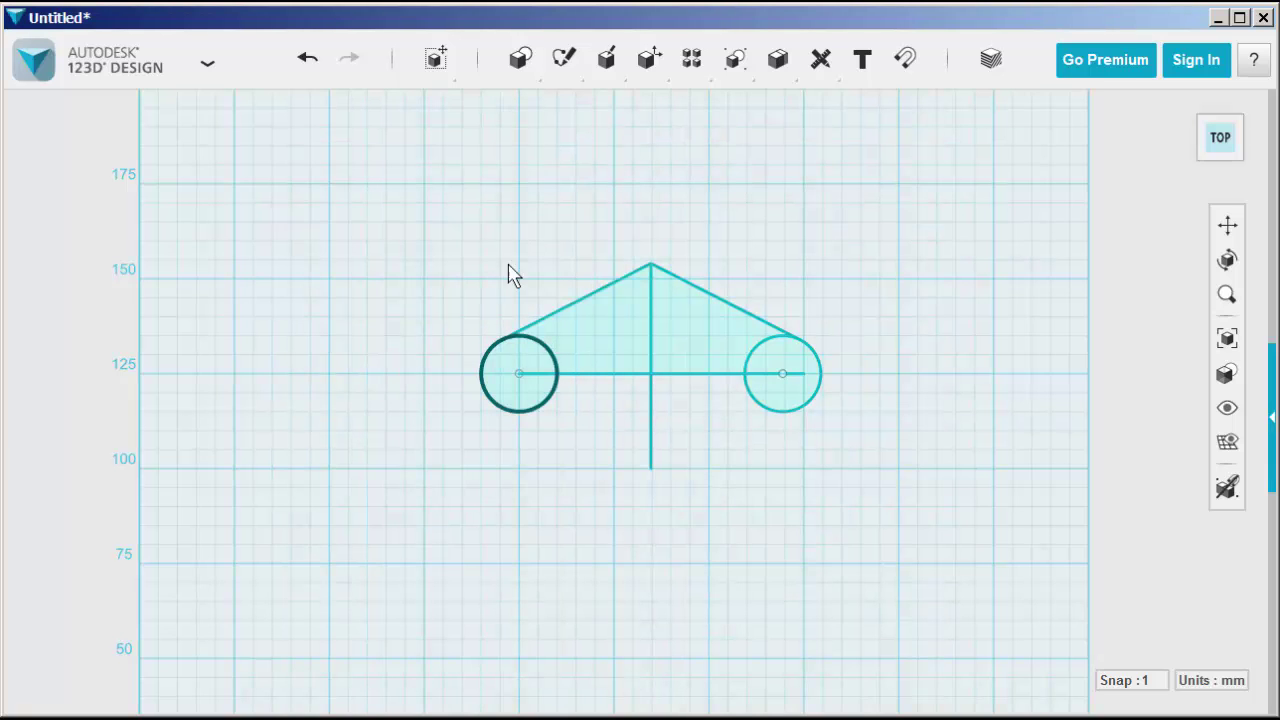
# Mirror the upper-left slanted line across the horizontal centre line
pyautogui.click(586, 309)
pyautogui.moveTo(617, 385)
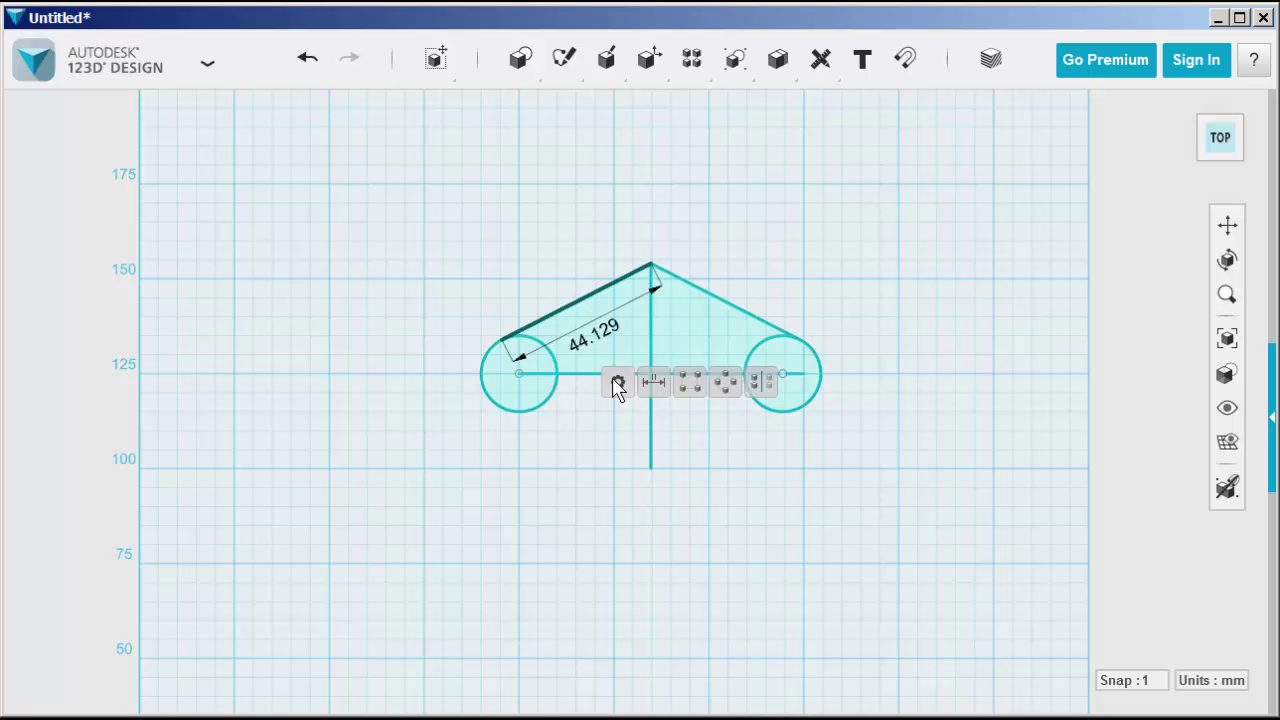
pyautogui.click(755, 383)
pyautogui.click(790, 170)
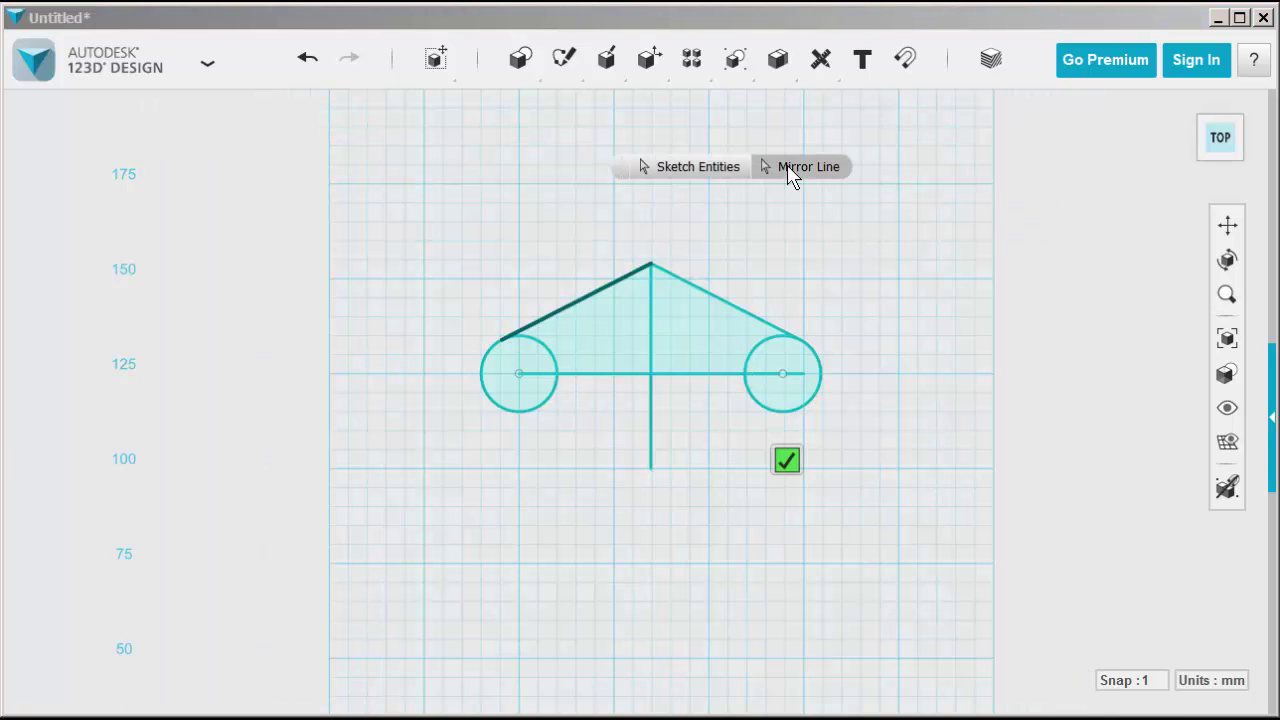
pyautogui.click(622, 376)
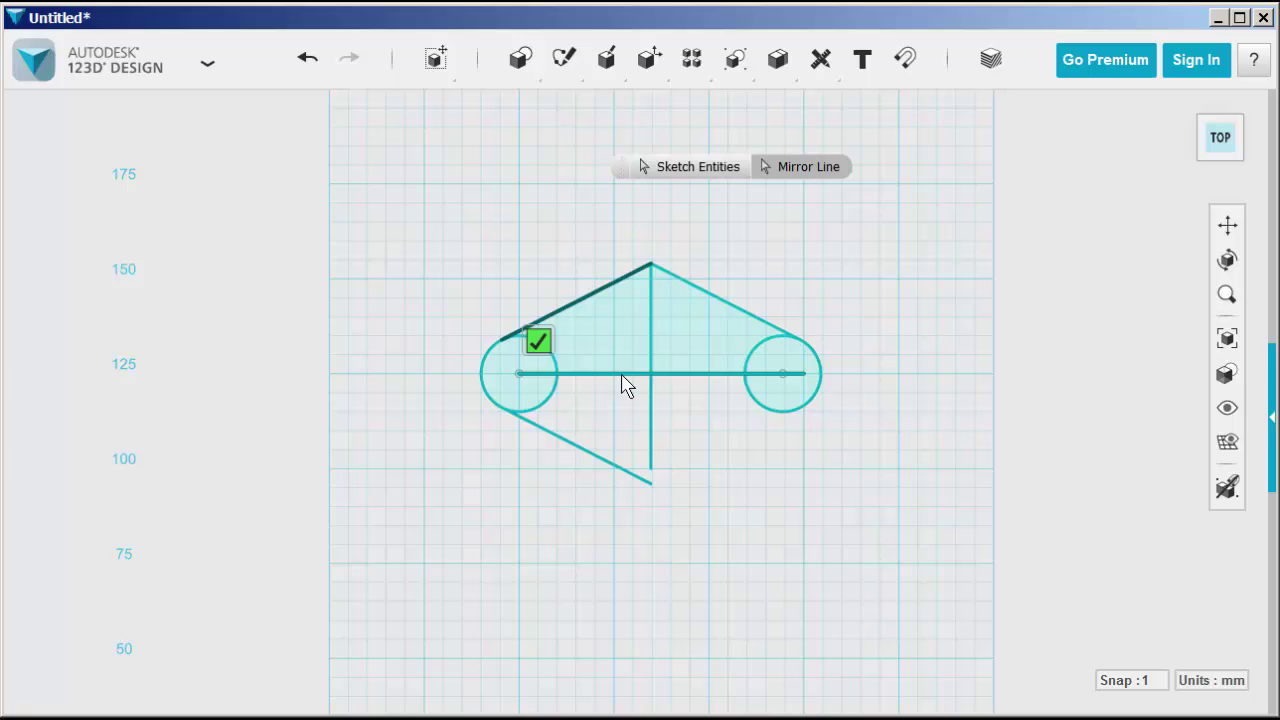
pyautogui.click(537, 342)
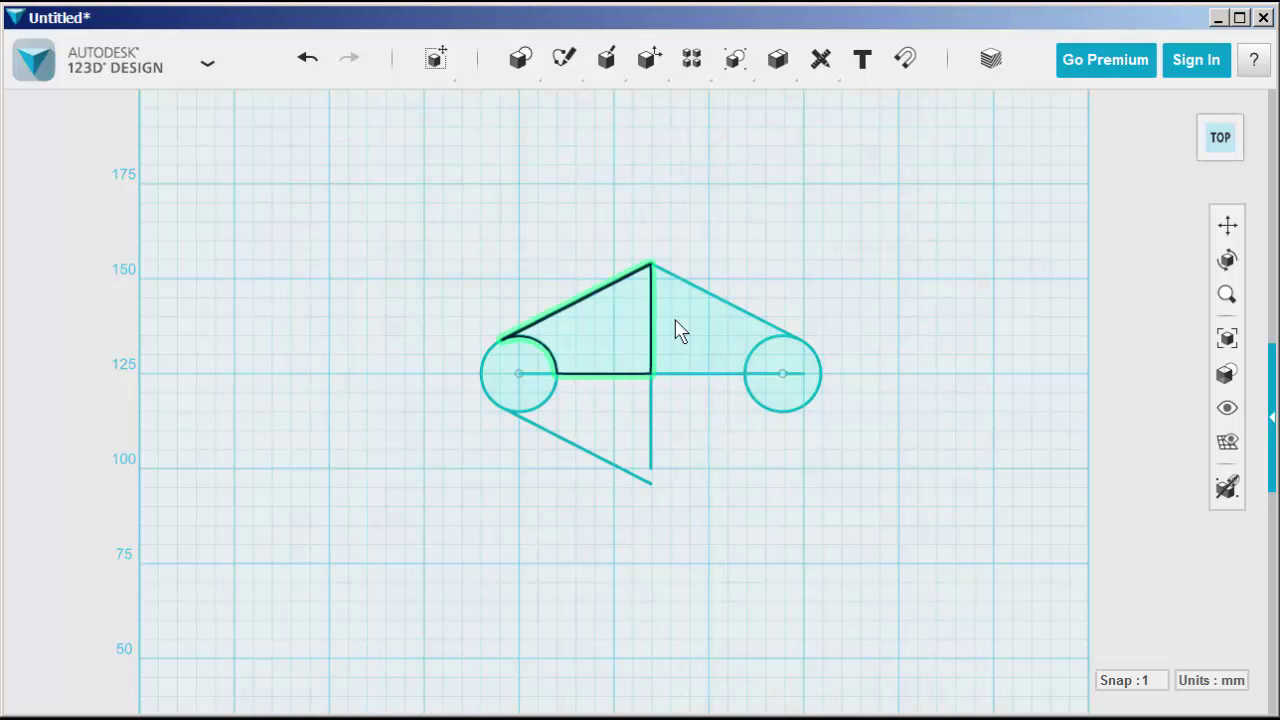
# Mirror the upper-right slanted line across the horizontal centre line
pyautogui.click(707, 303)
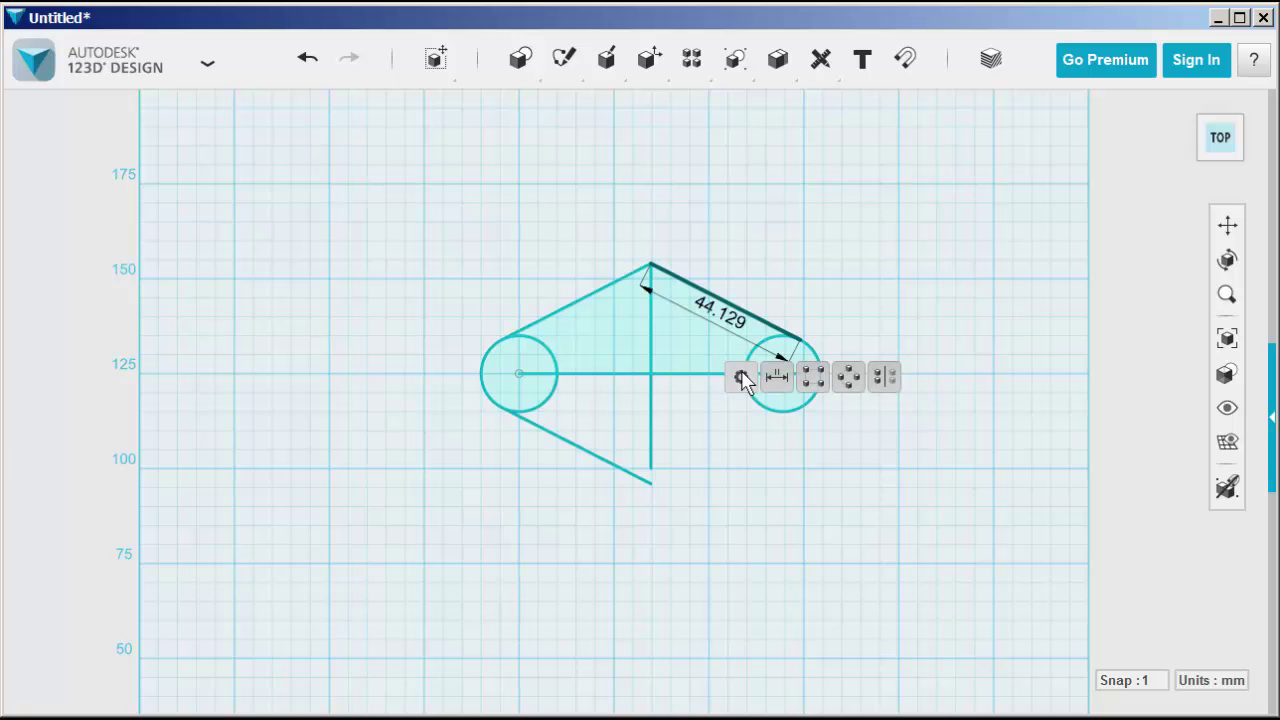
pyautogui.click(886, 376)
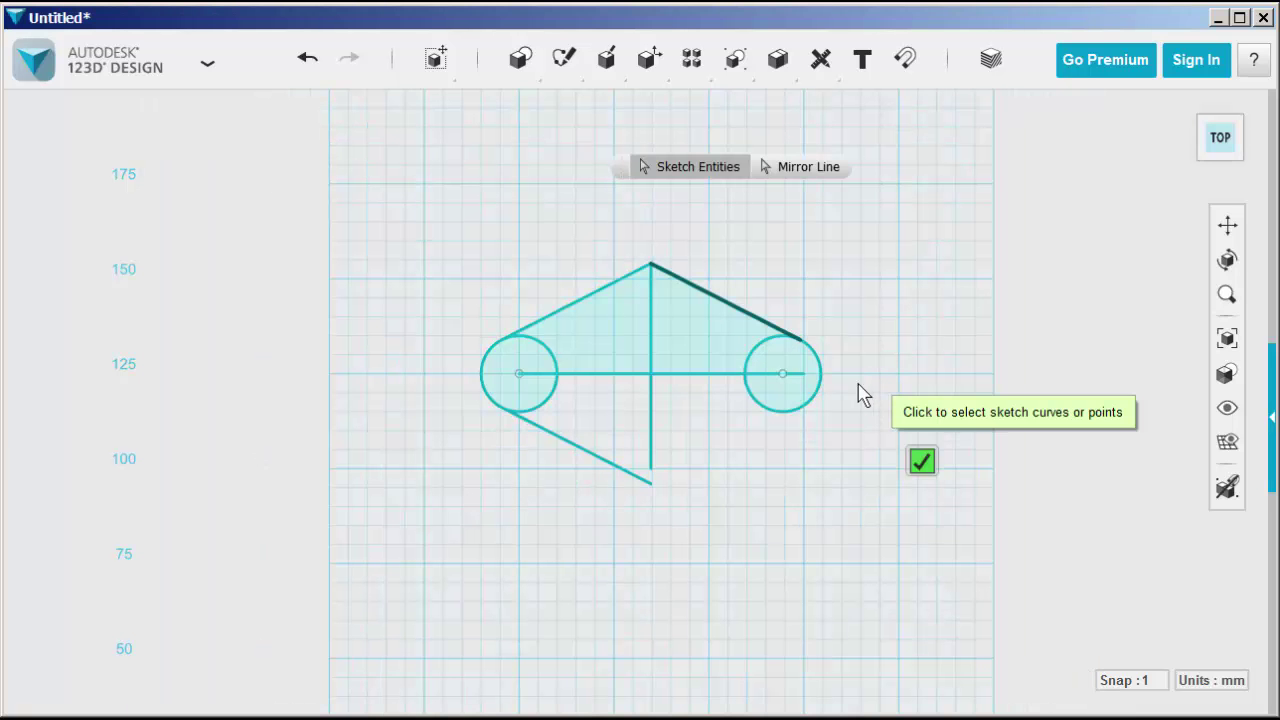
pyautogui.click(810, 166)
pyautogui.click(697, 383)
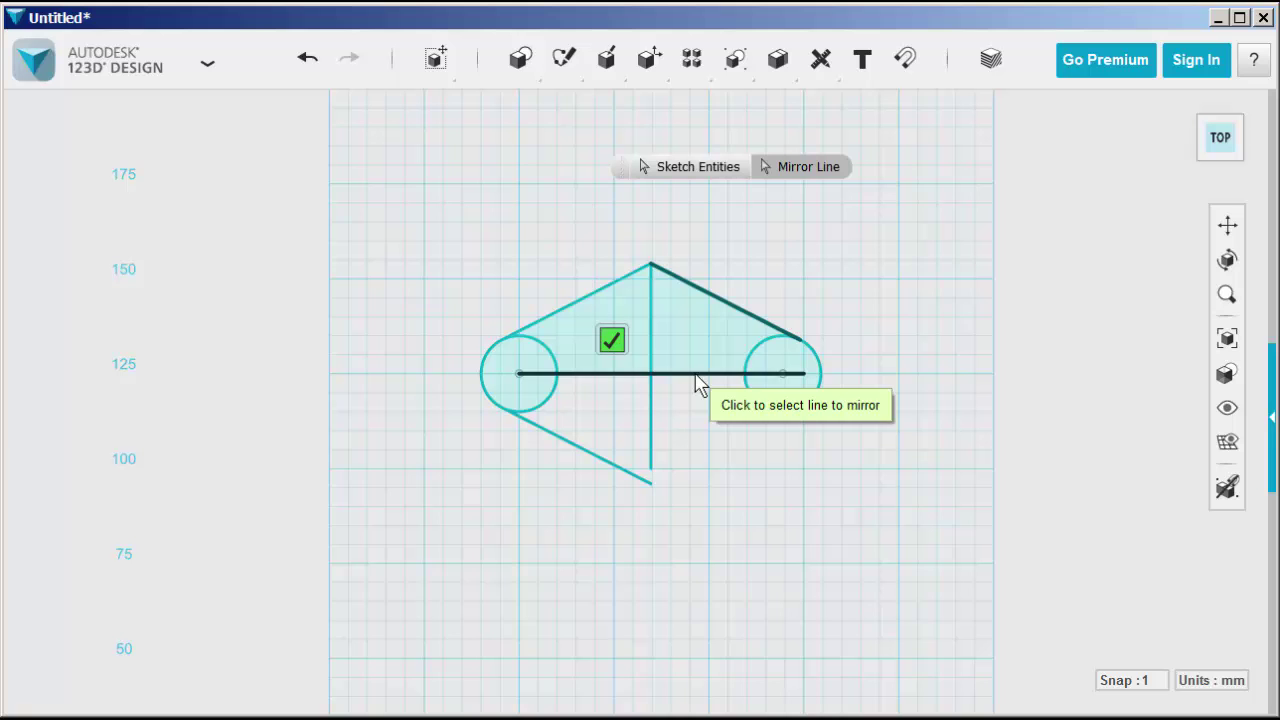
pyautogui.click(738, 484)
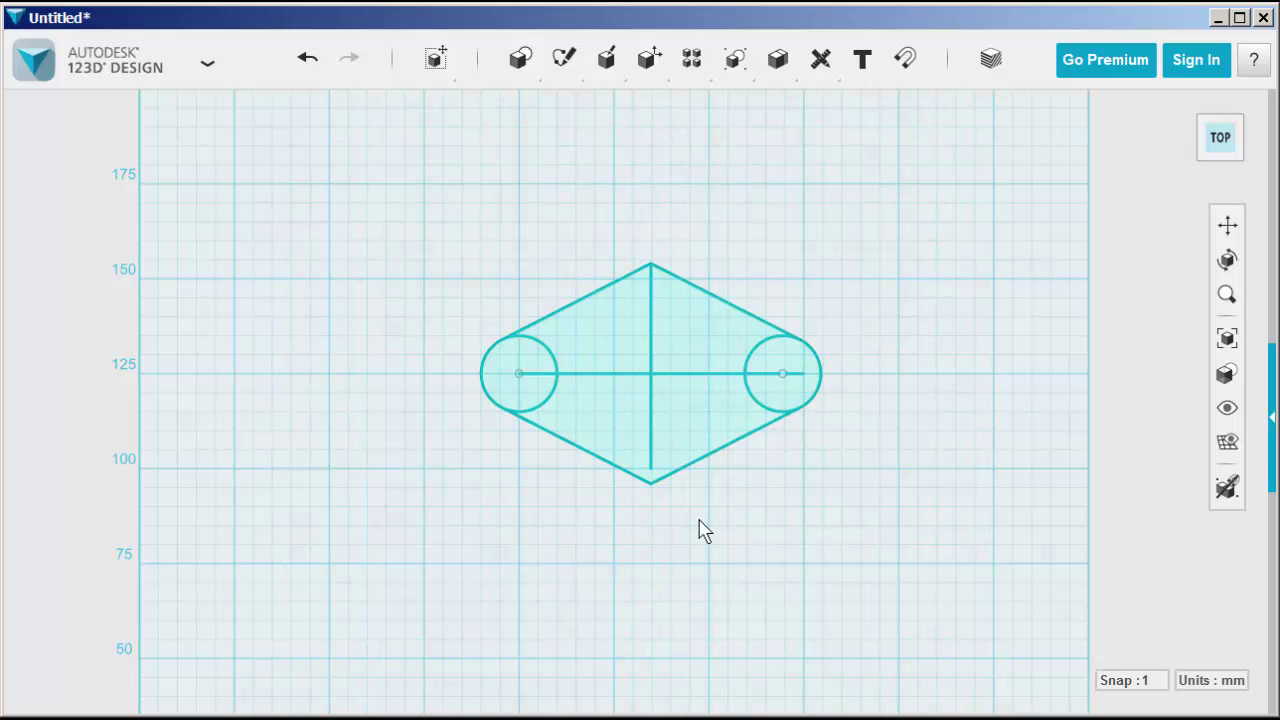
# Trim the vertical line, the horizontal segments and both circles' inner arcs from the sketch
pyautogui.moveTo(561, 68)
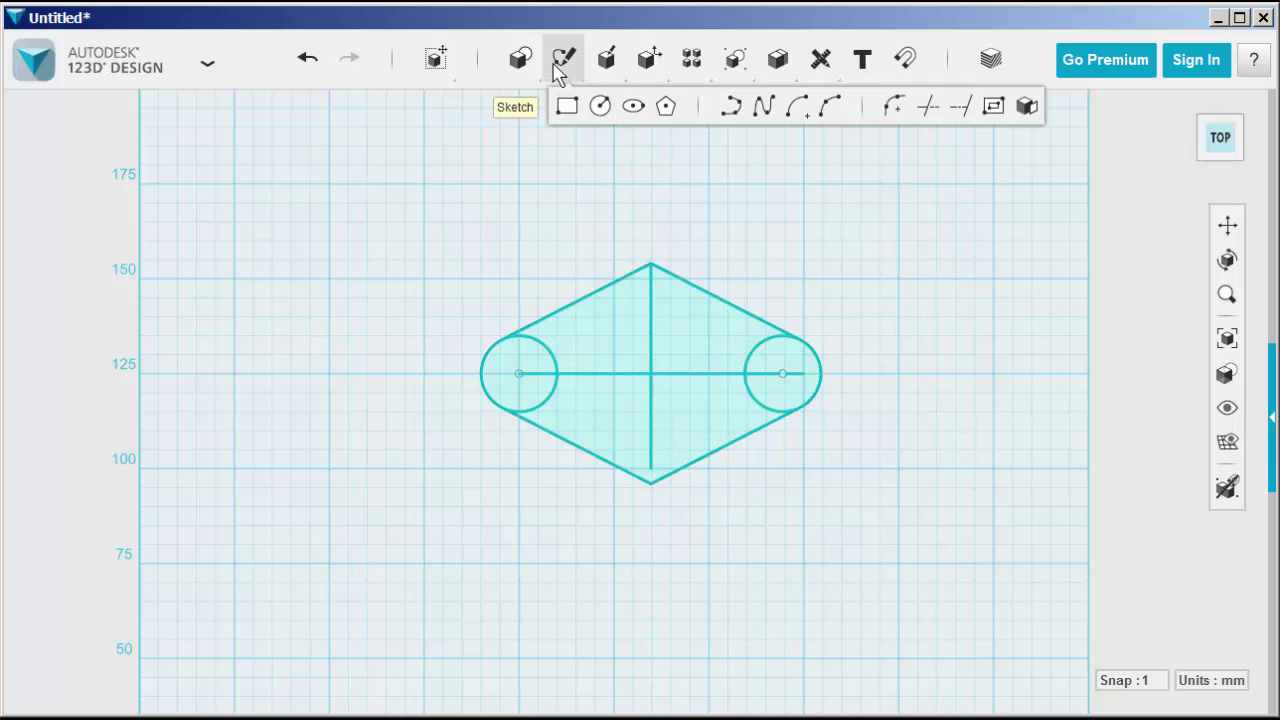
pyautogui.click(925, 106)
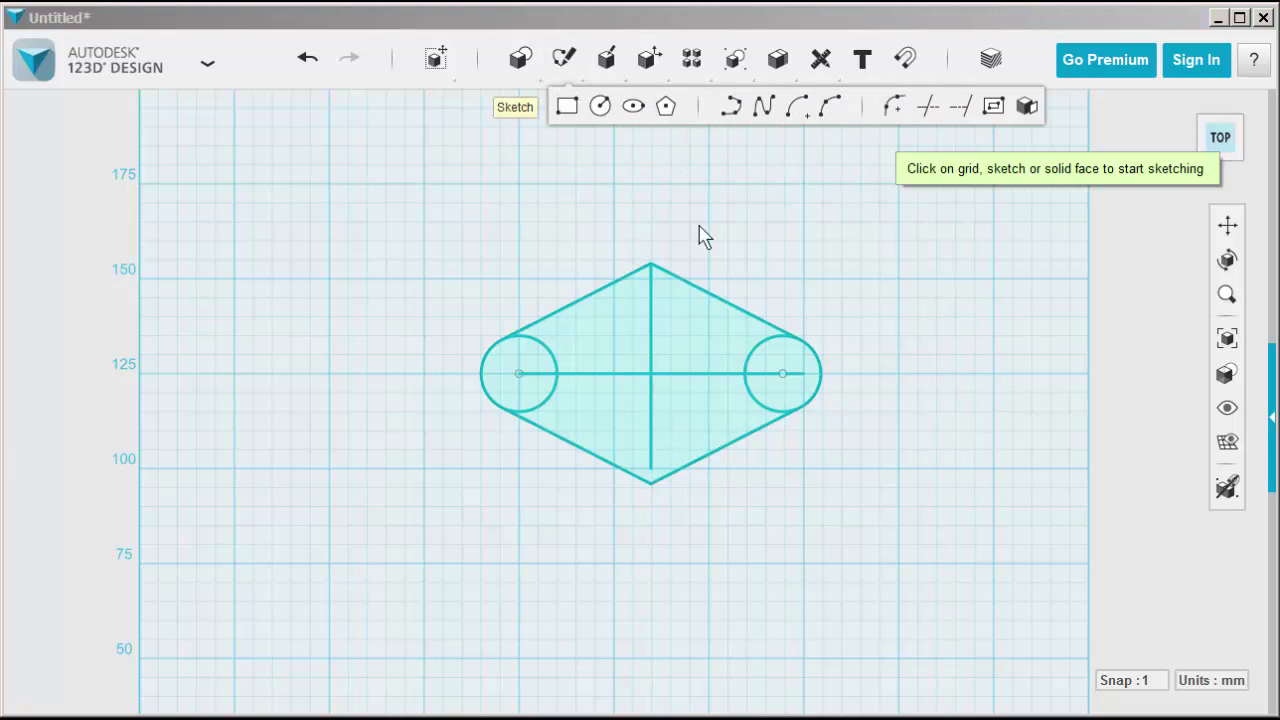
pyautogui.click(605, 300)
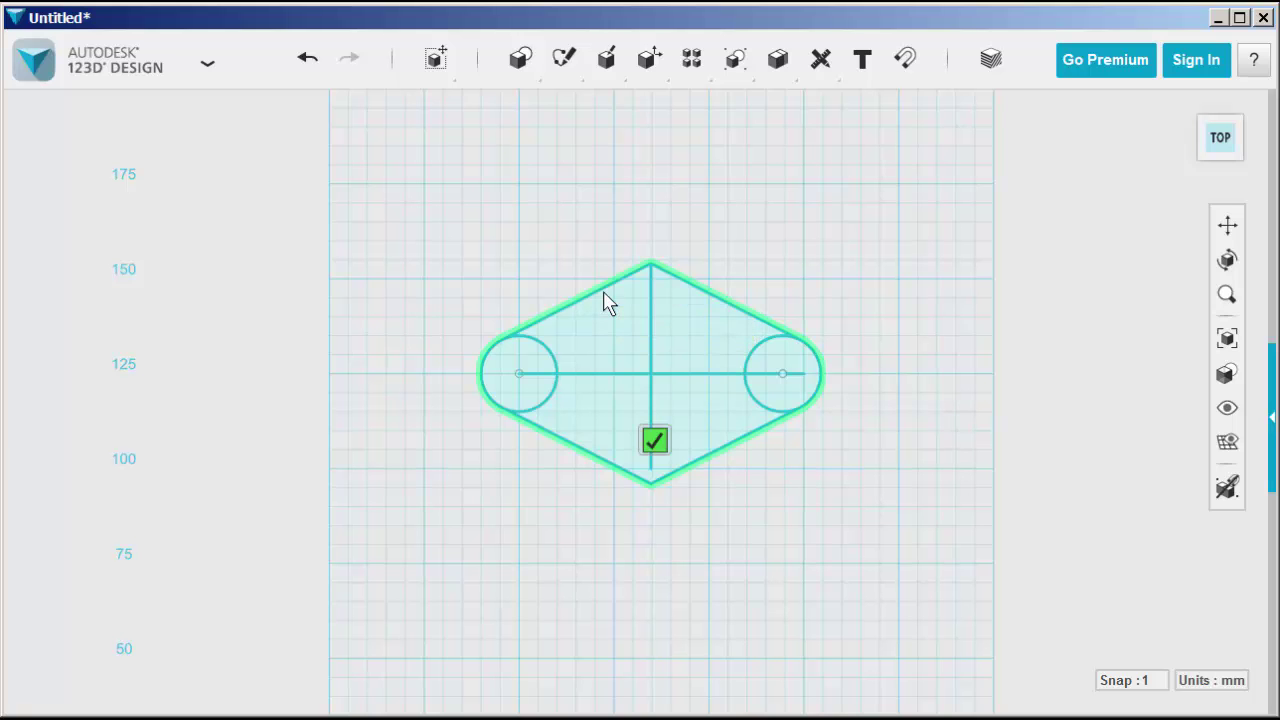
pyautogui.click(652, 358)
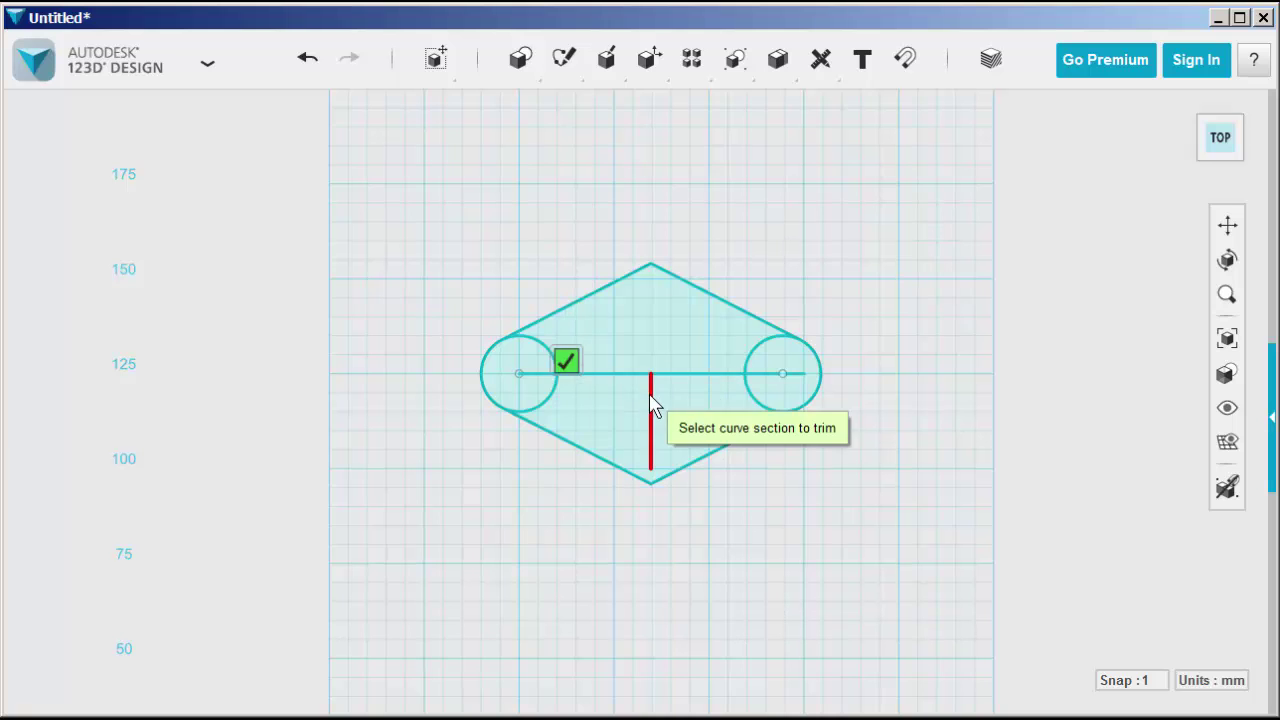
pyautogui.click(651, 409)
pyautogui.click(606, 382)
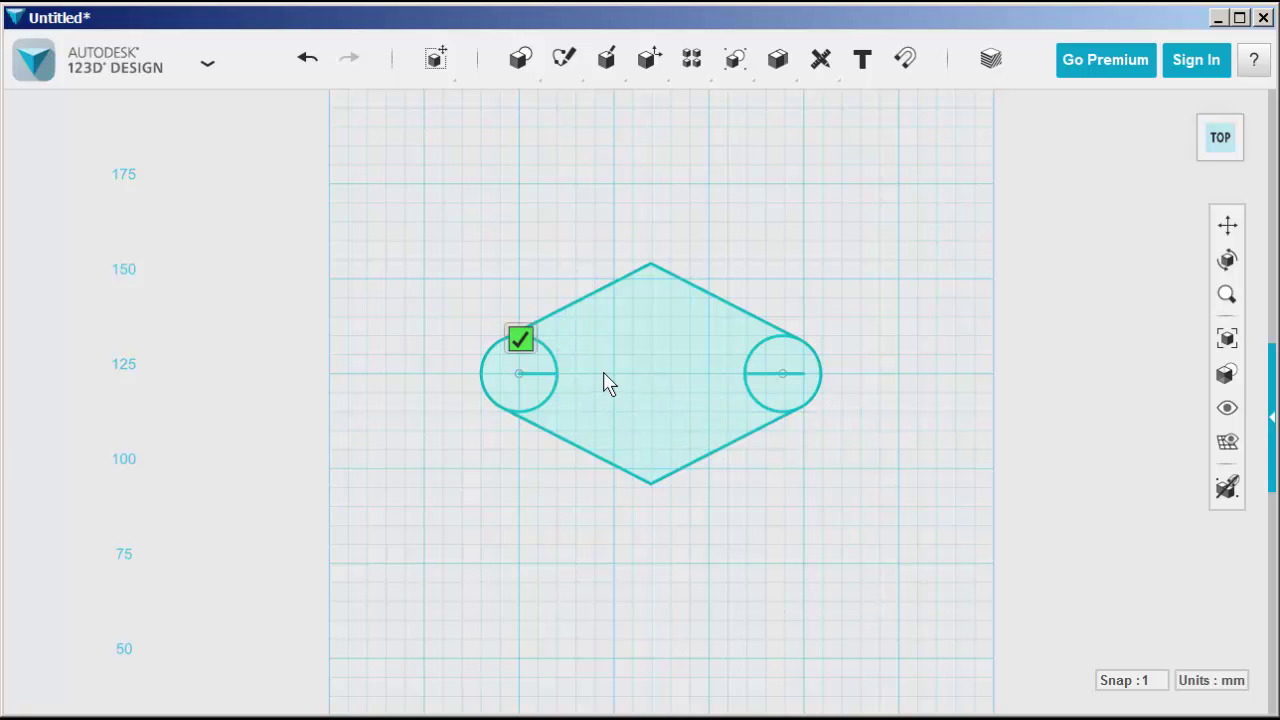
pyautogui.click(551, 358)
pyautogui.click(548, 400)
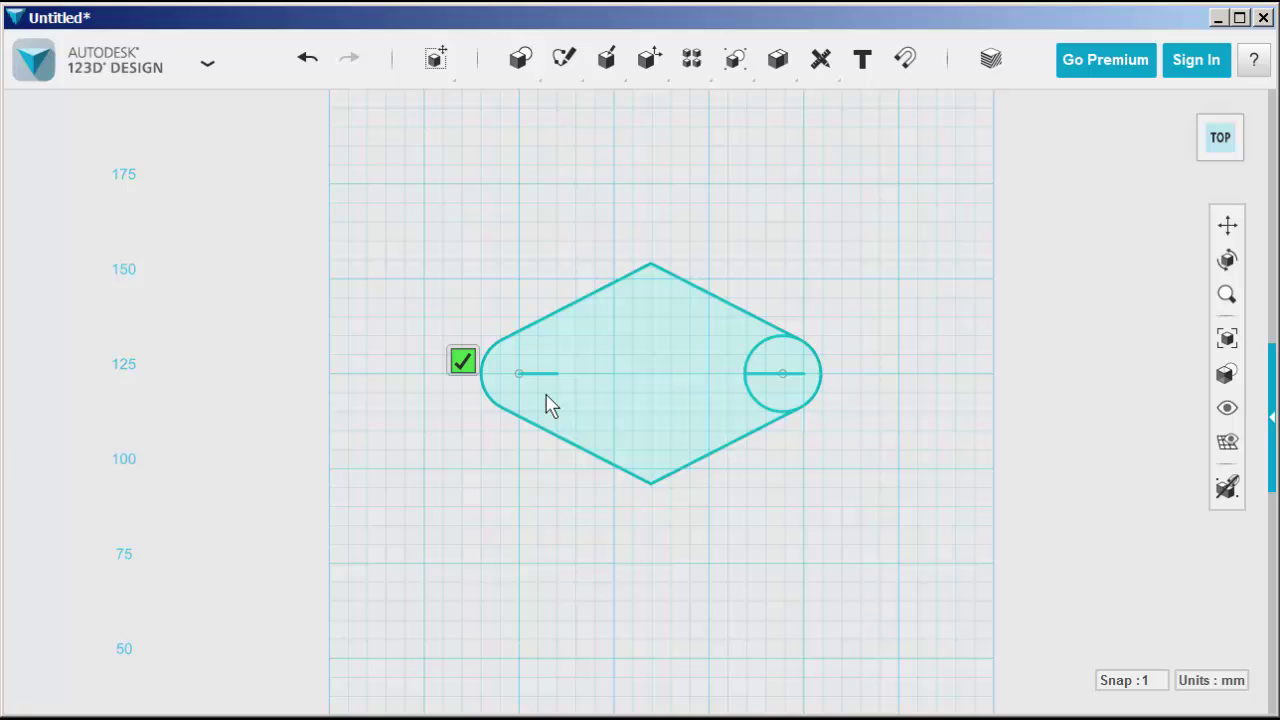
pyautogui.click(758, 348)
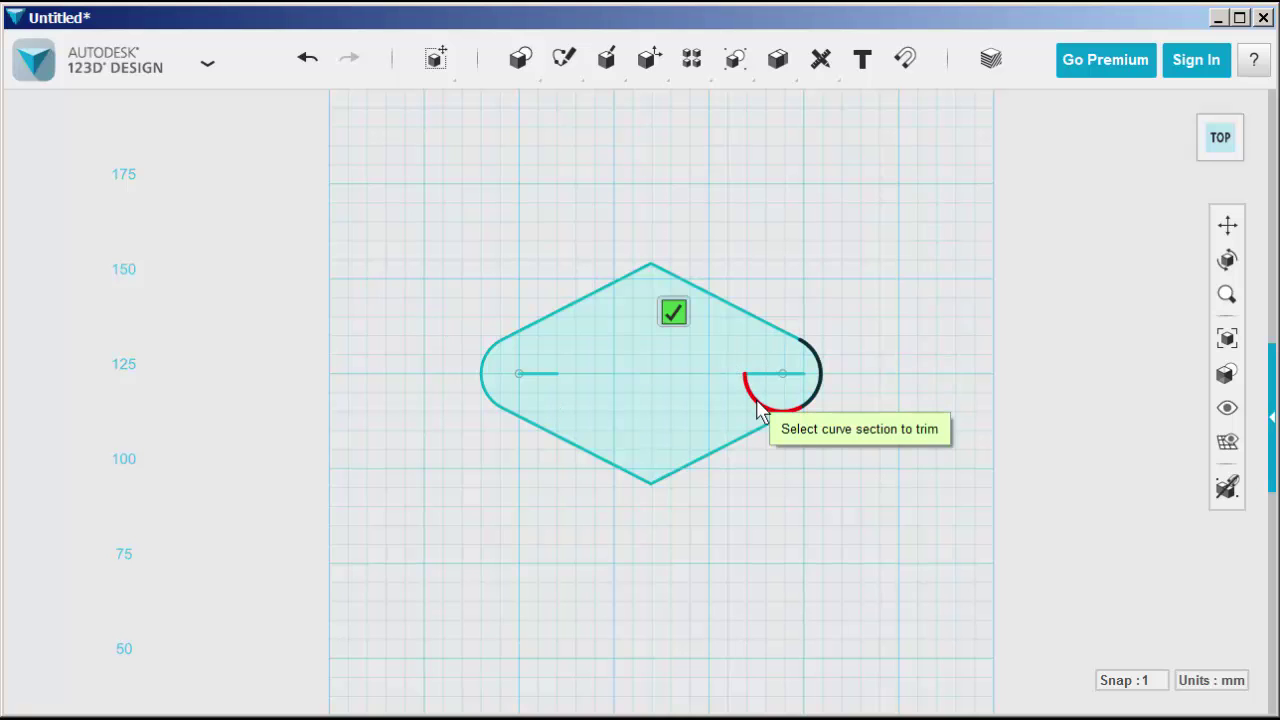
pyautogui.click(757, 405)
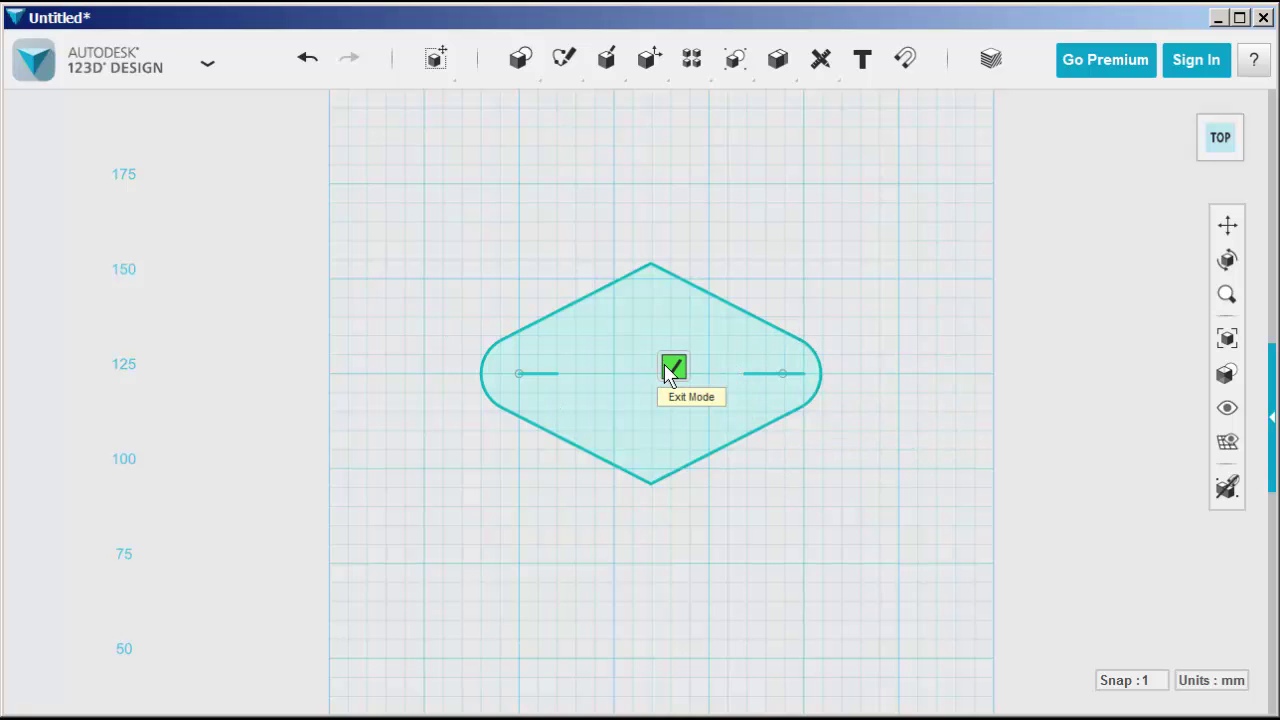
pyautogui.click(545, 376)
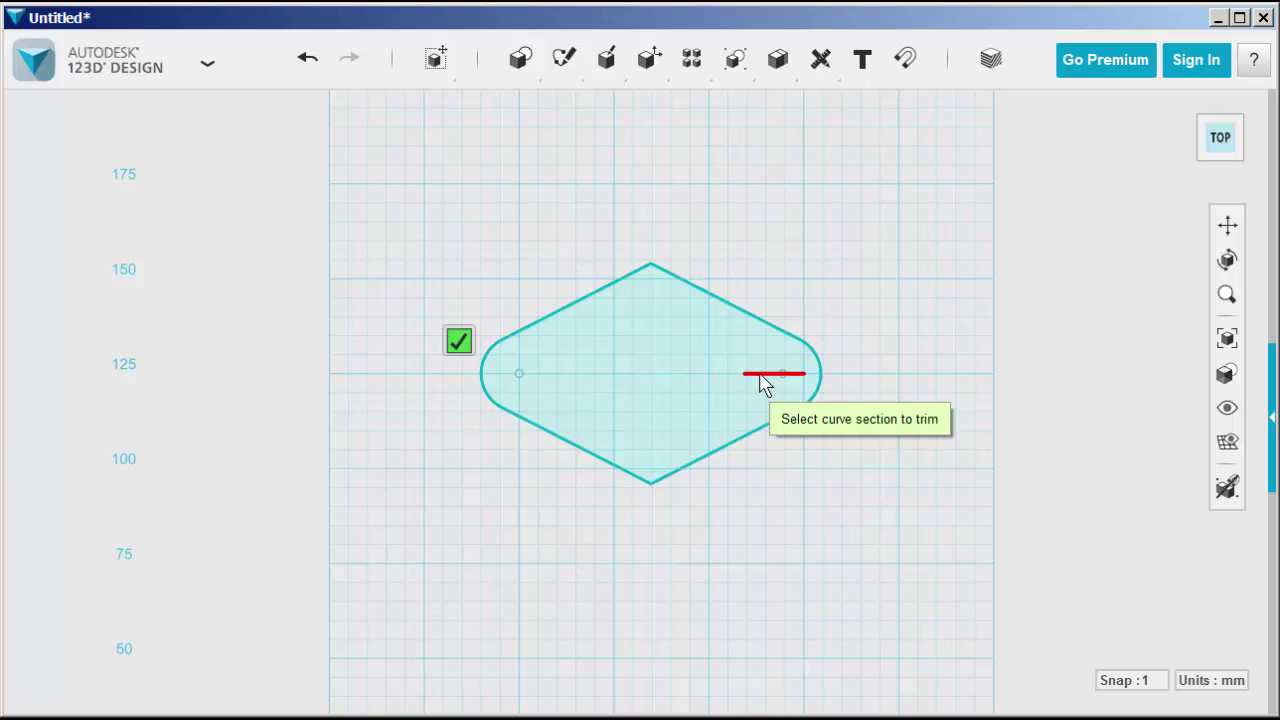
pyautogui.click(459, 342)
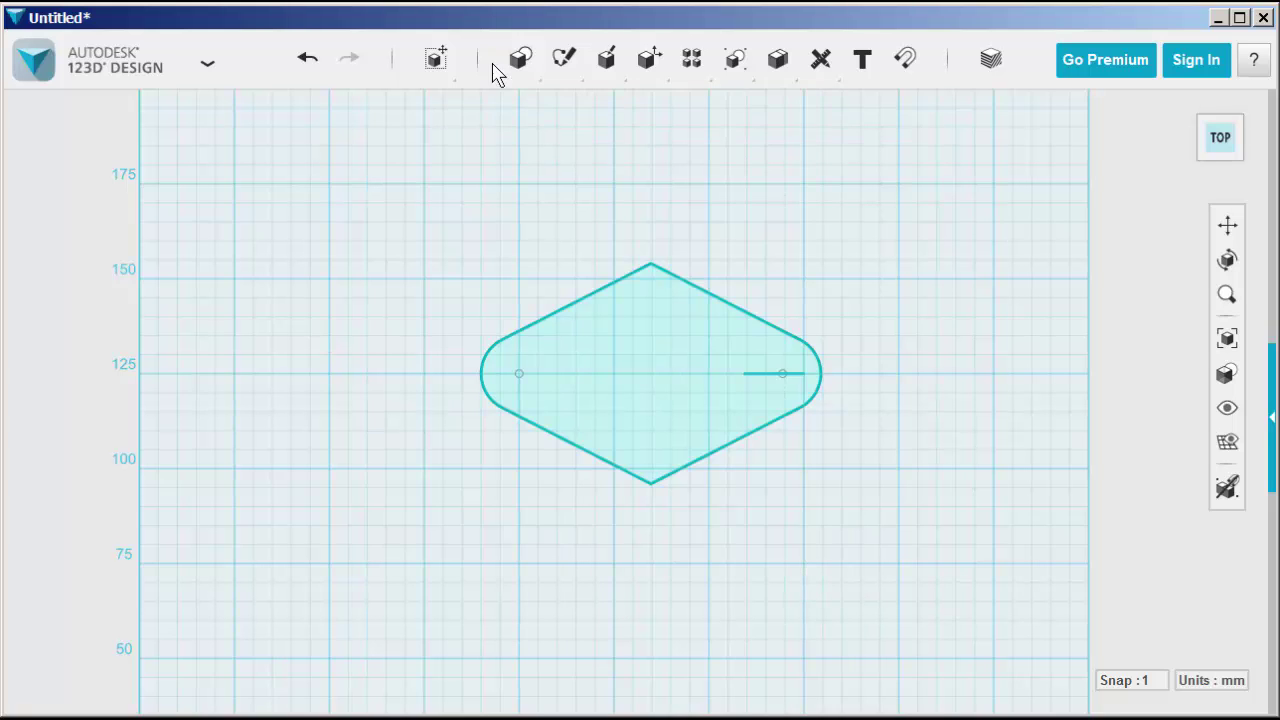
# Fillet the diamond's two upper edges with a broad radius of about 83 mm
pyautogui.moveTo(561, 64)
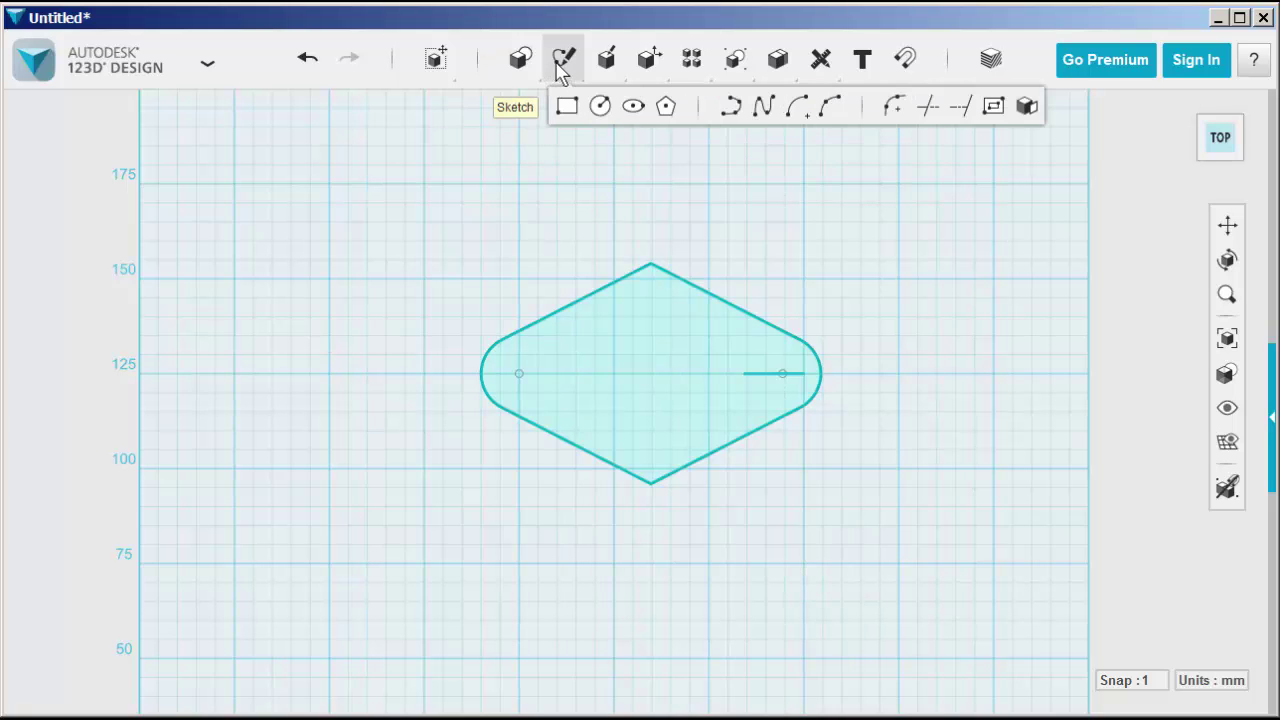
pyautogui.click(891, 107)
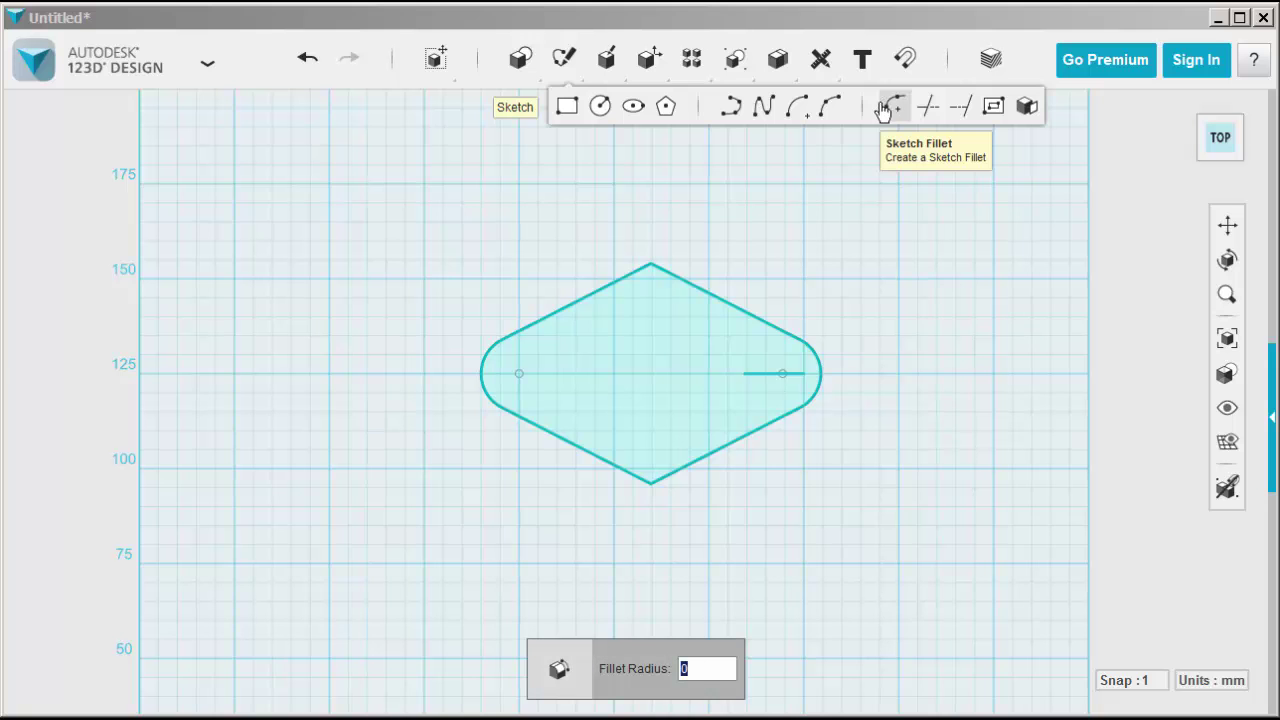
pyautogui.click(590, 308)
pyautogui.click(594, 301)
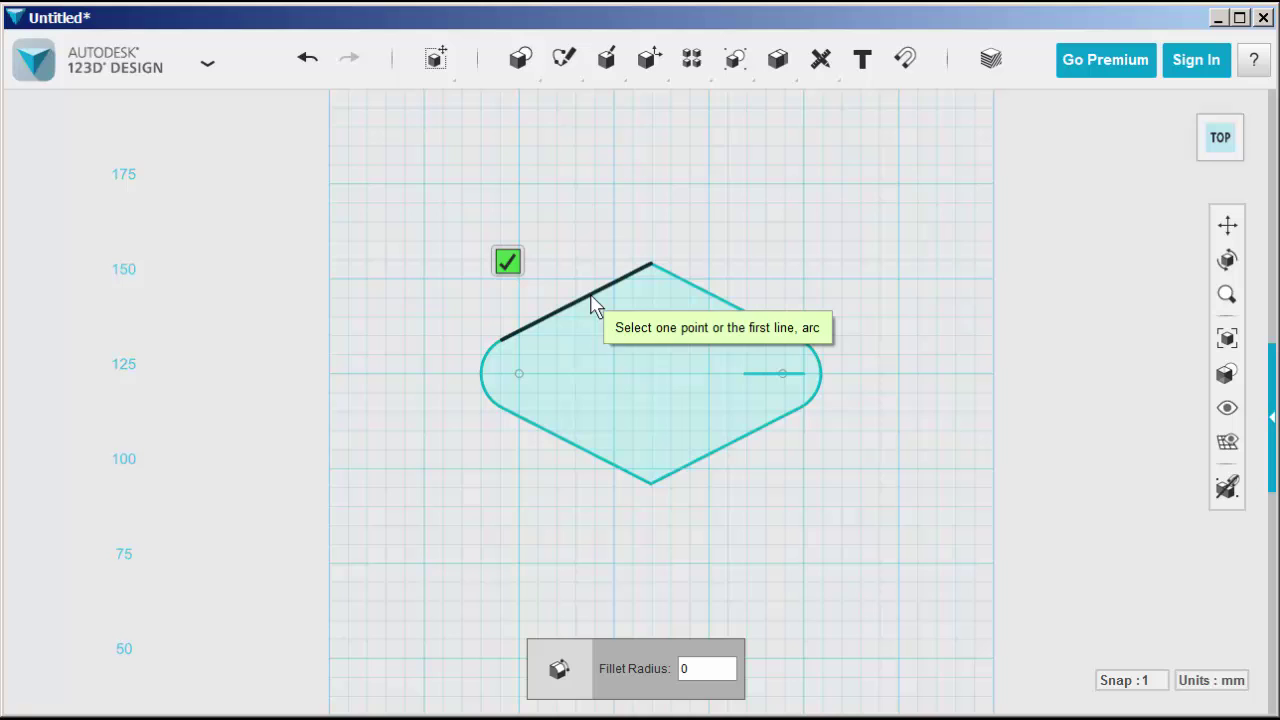
pyautogui.click(699, 303)
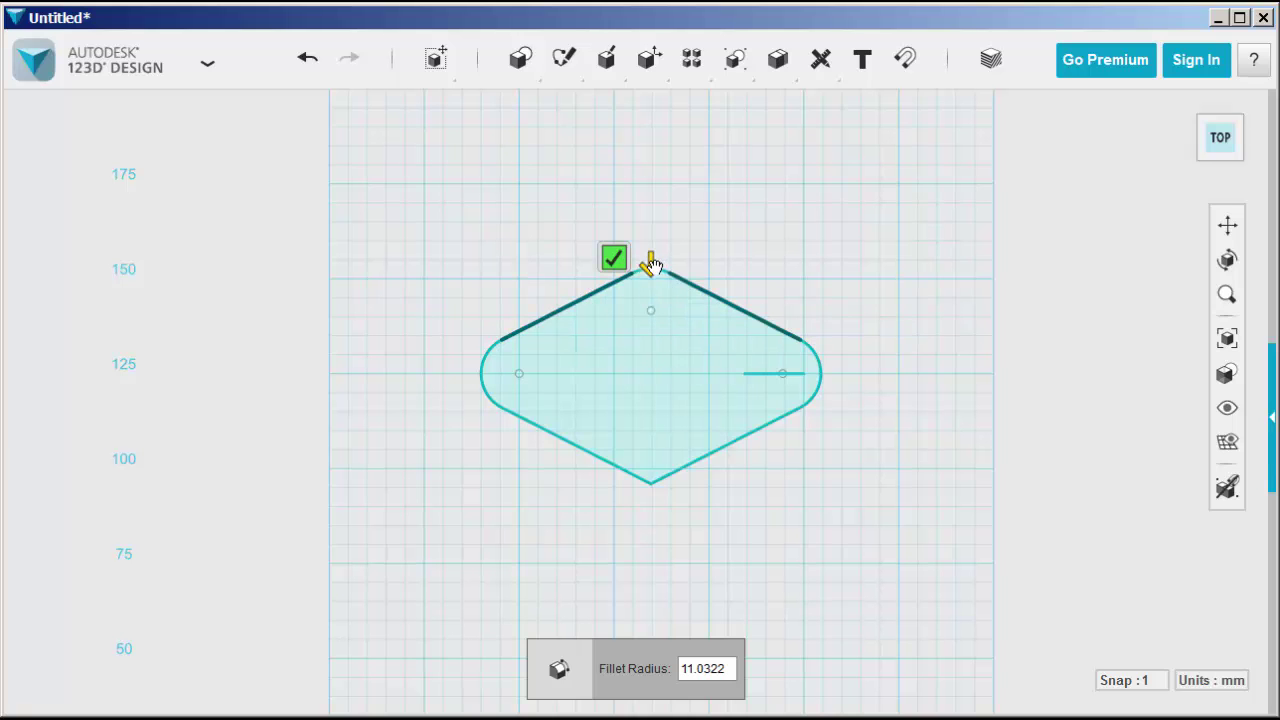
pyautogui.moveTo(651, 263); pyautogui.dragTo(607, 277)
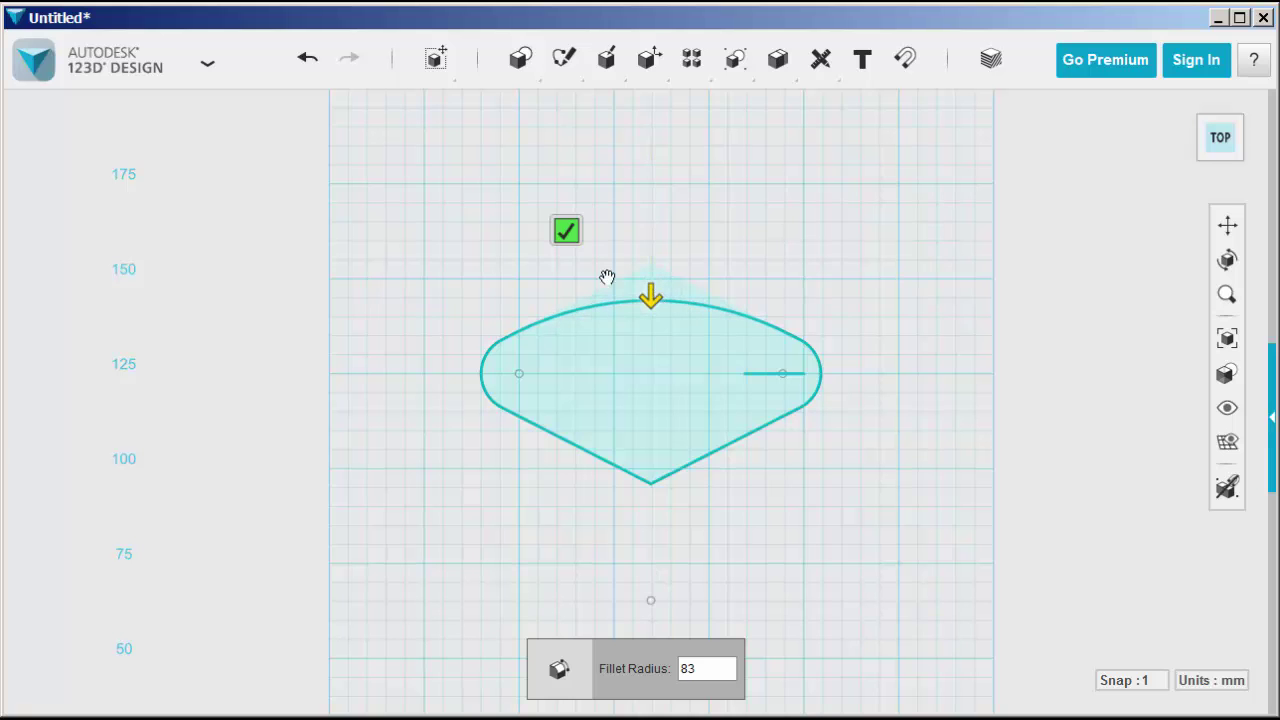
pyautogui.click(566, 231)
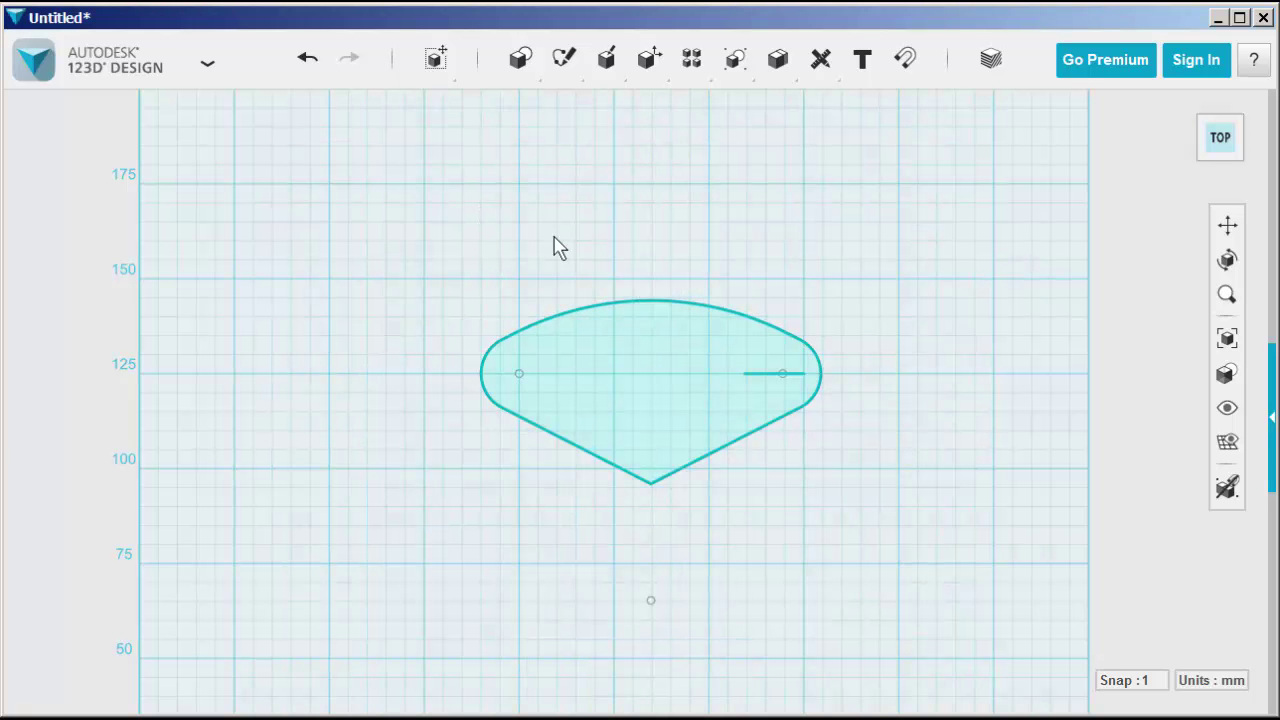
# Mirror the top fillet arc across the short horizontal line to form the lower arc
pyautogui.click(645, 302)
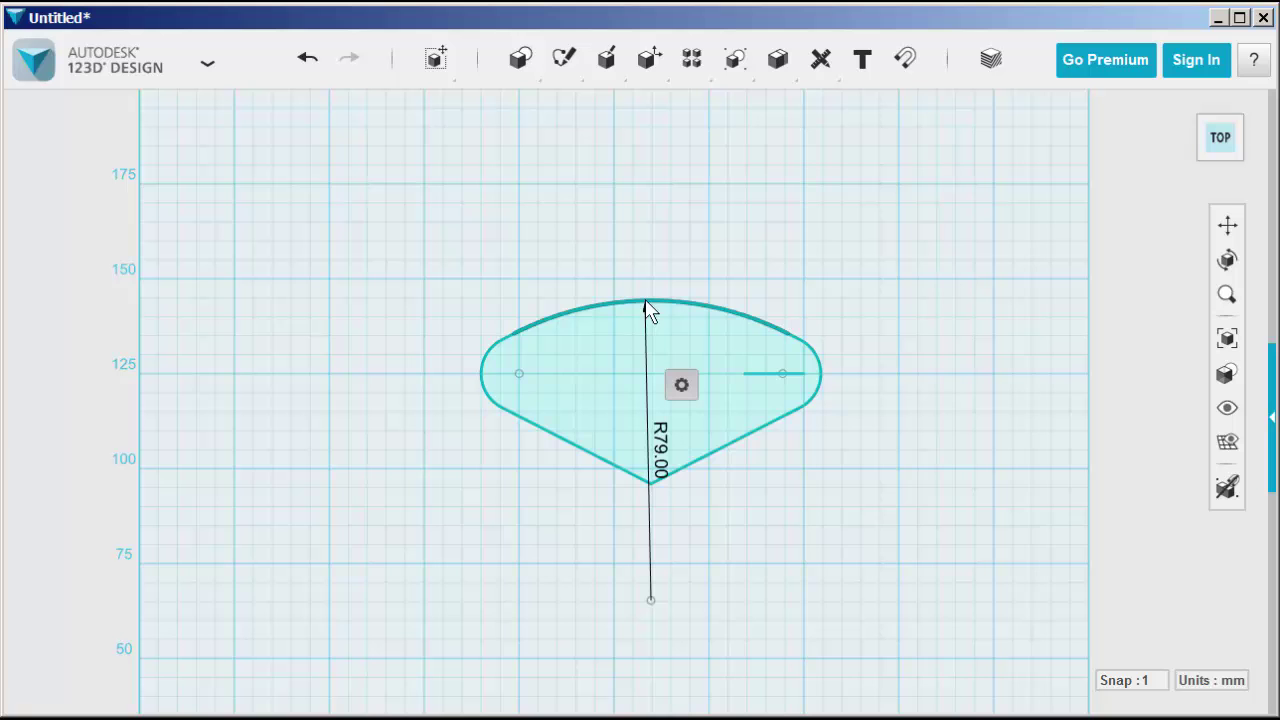
pyautogui.moveTo(683, 388)
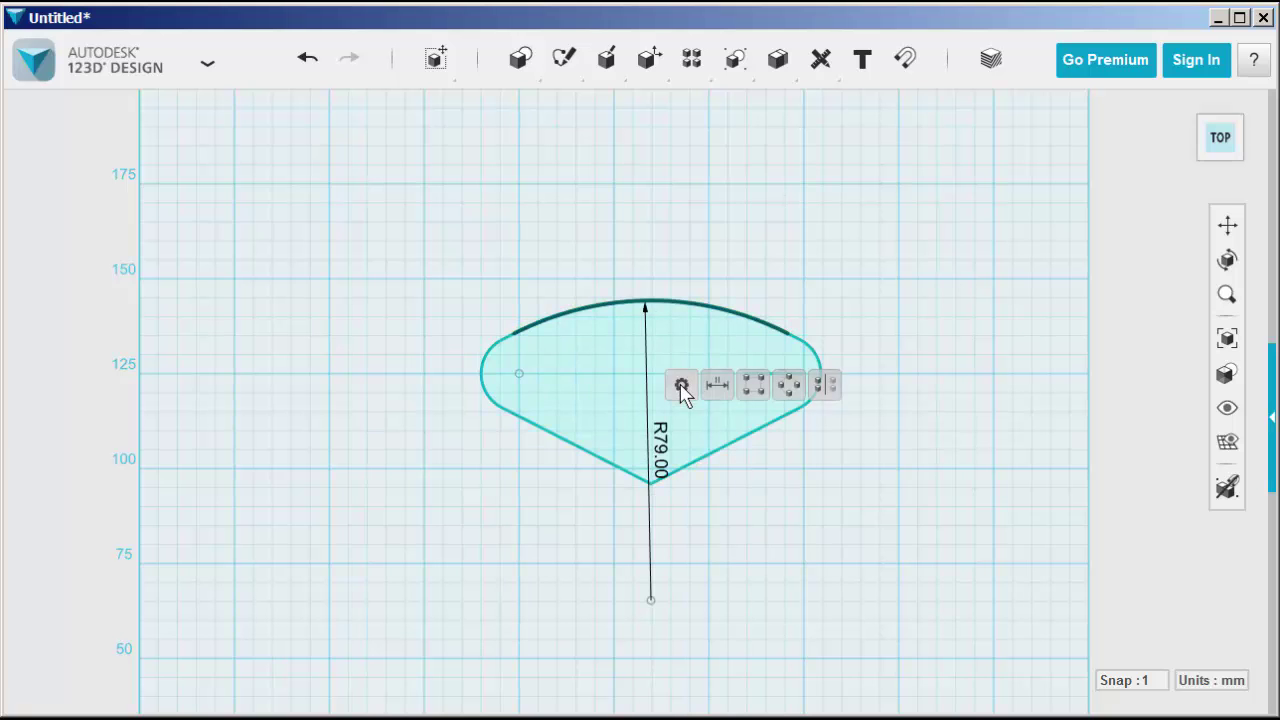
pyautogui.click(824, 386)
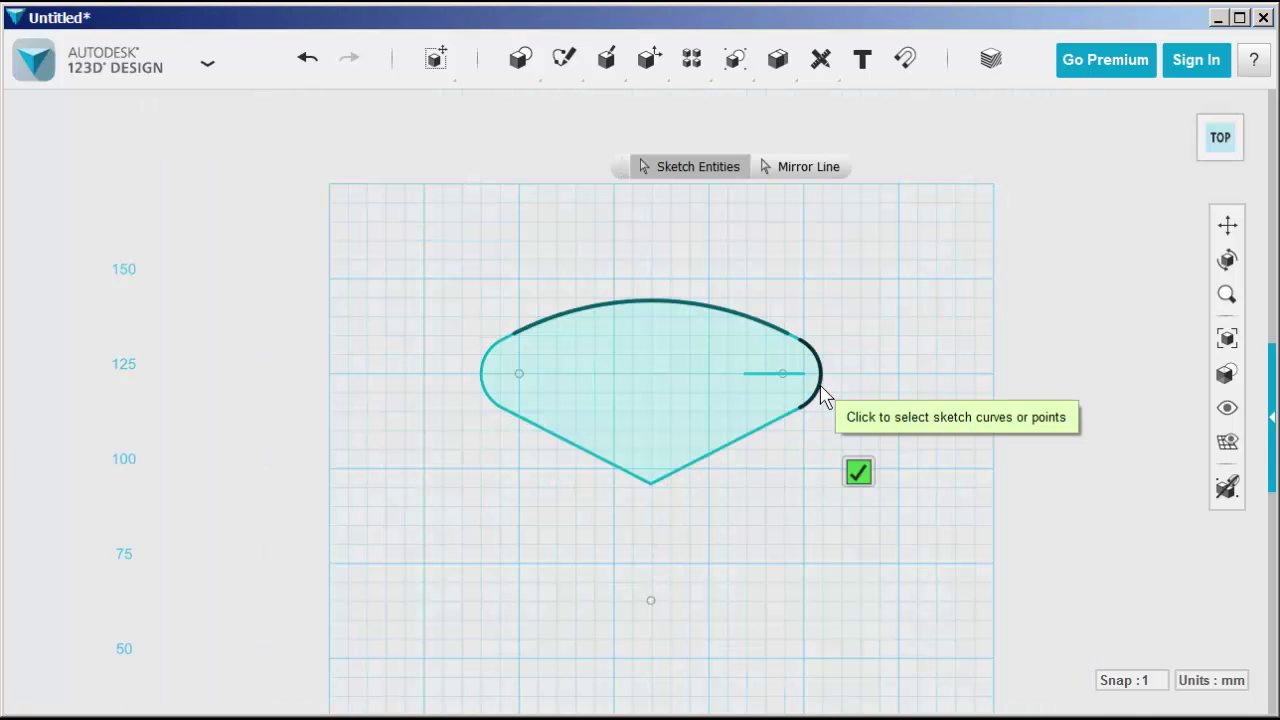
pyautogui.click(783, 168)
pyautogui.click(762, 375)
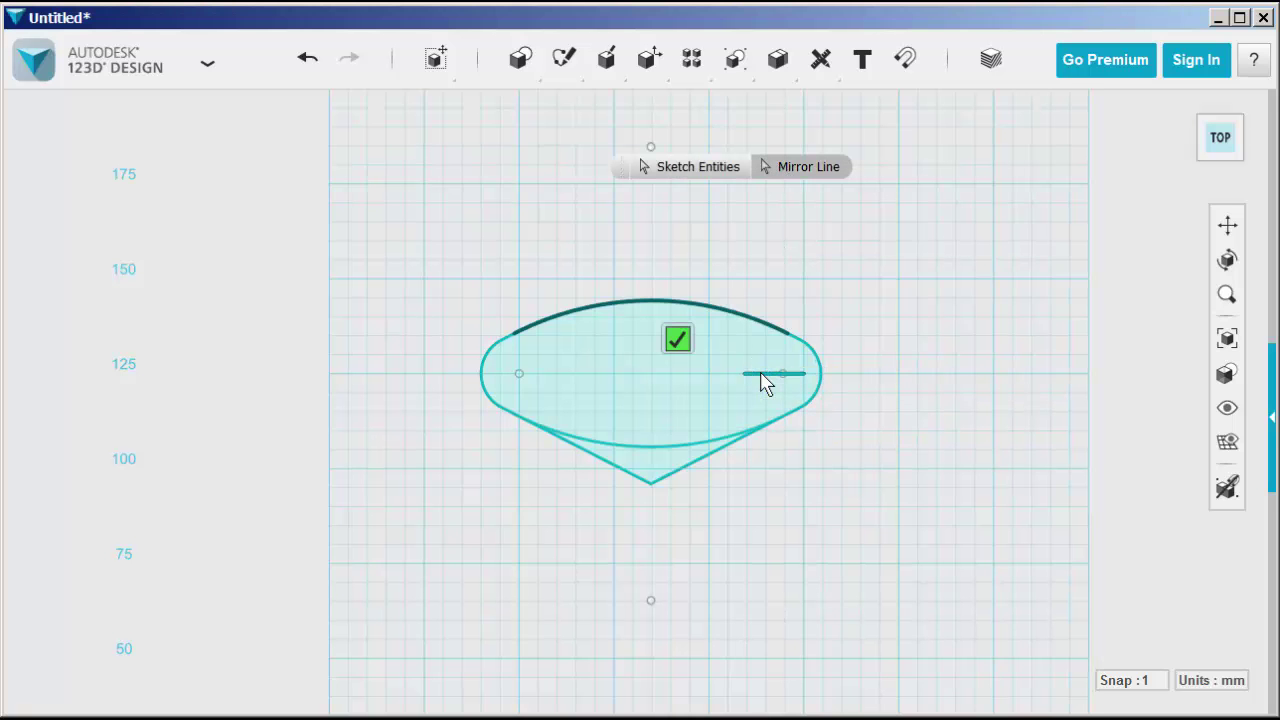
pyautogui.click(677, 340)
pyautogui.moveTo(566, 62)
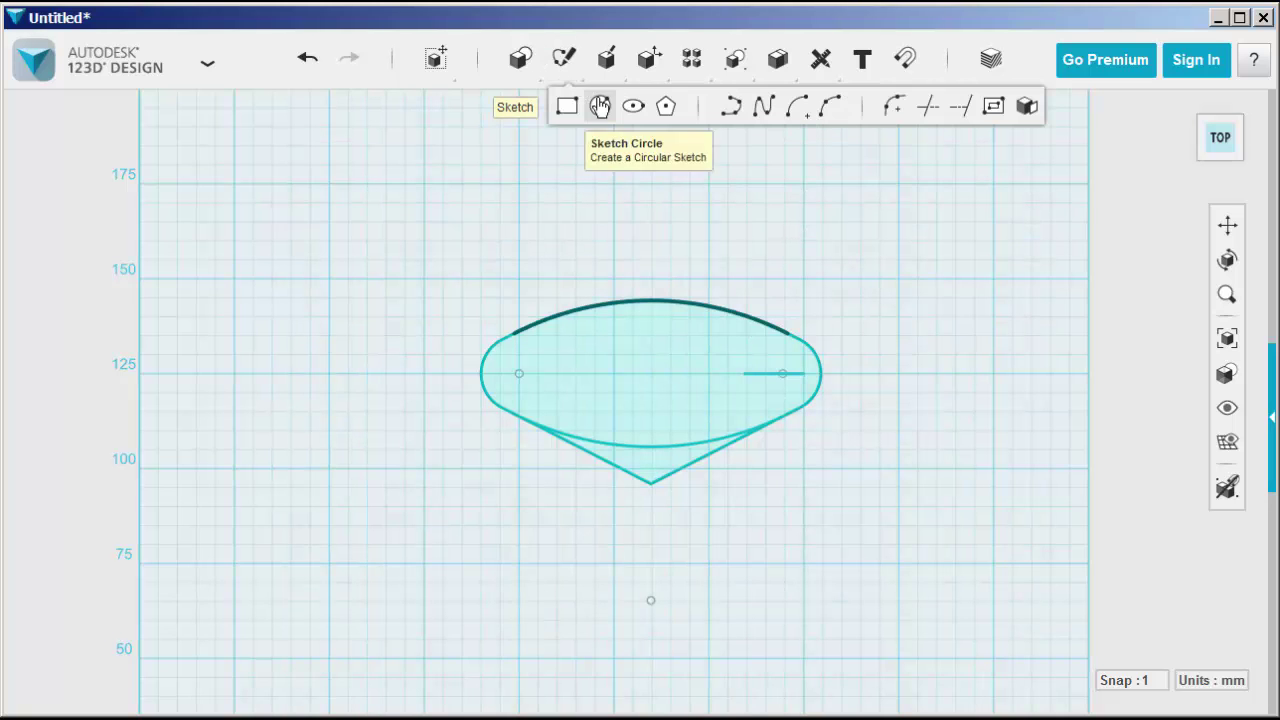
# Trim the two lower straight lines and the short horizontal line from the lens sketch
pyautogui.click(928, 107)
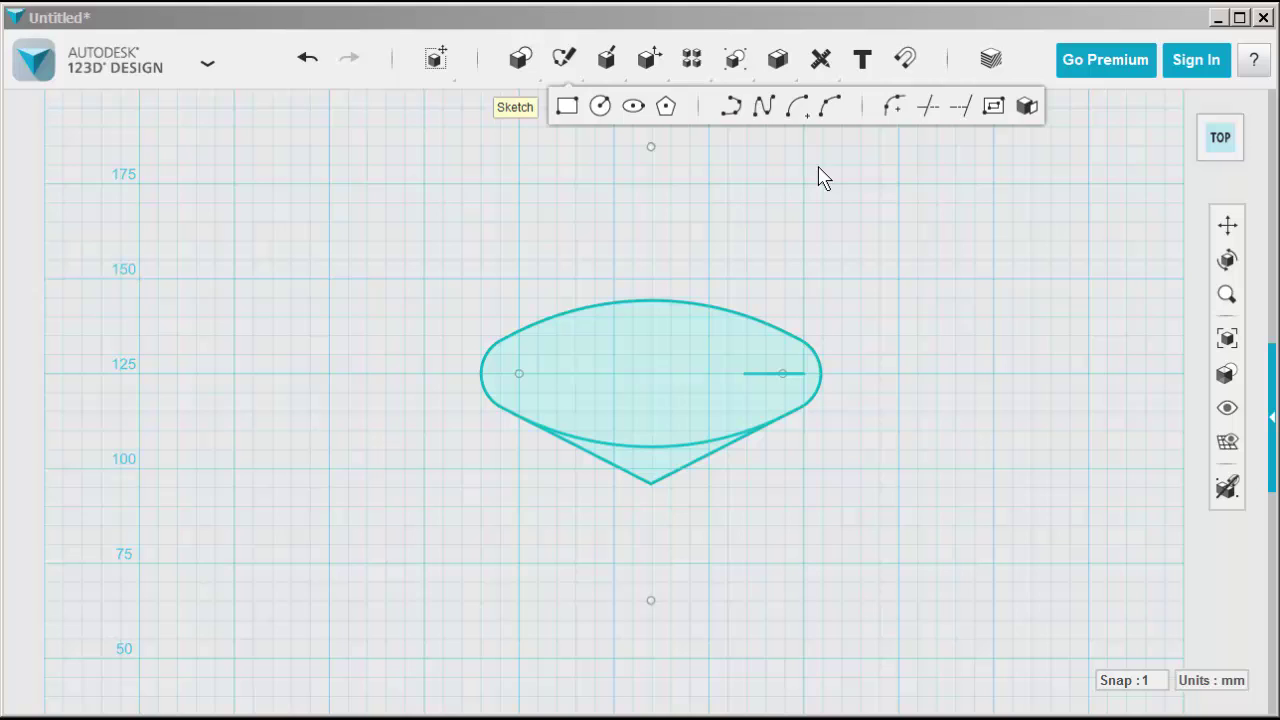
pyautogui.click(687, 477)
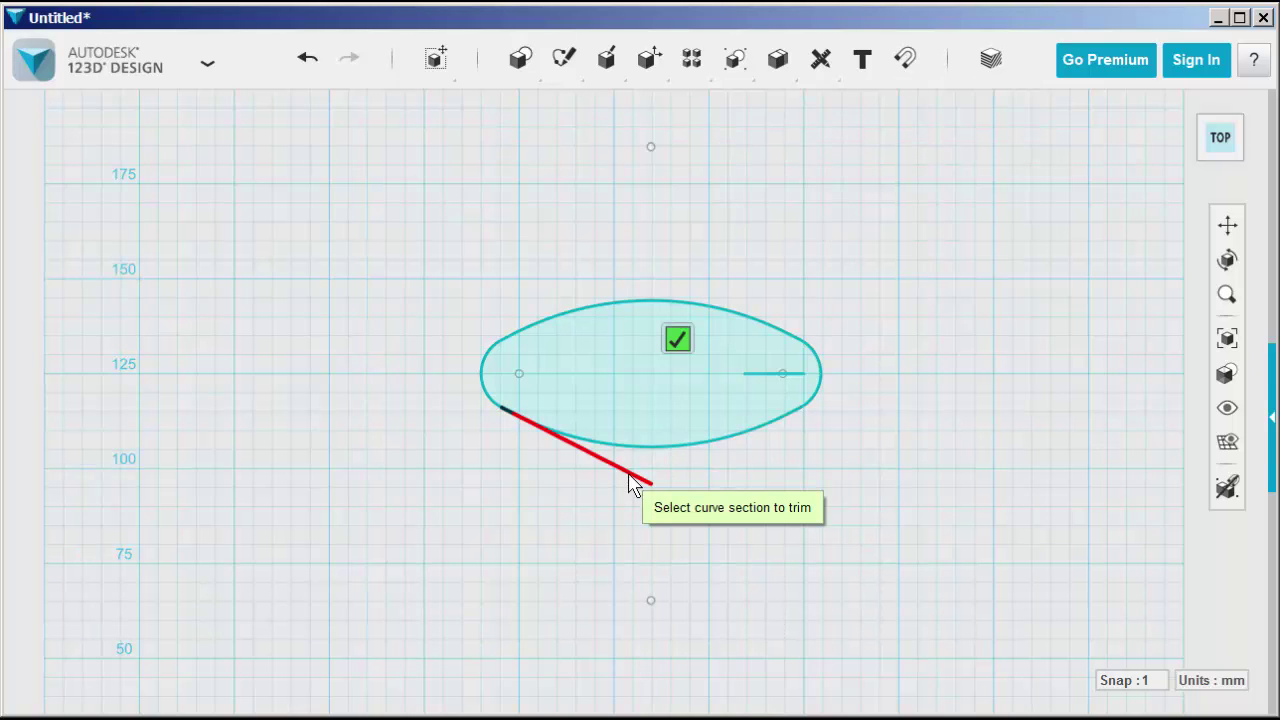
pyautogui.click(632, 480)
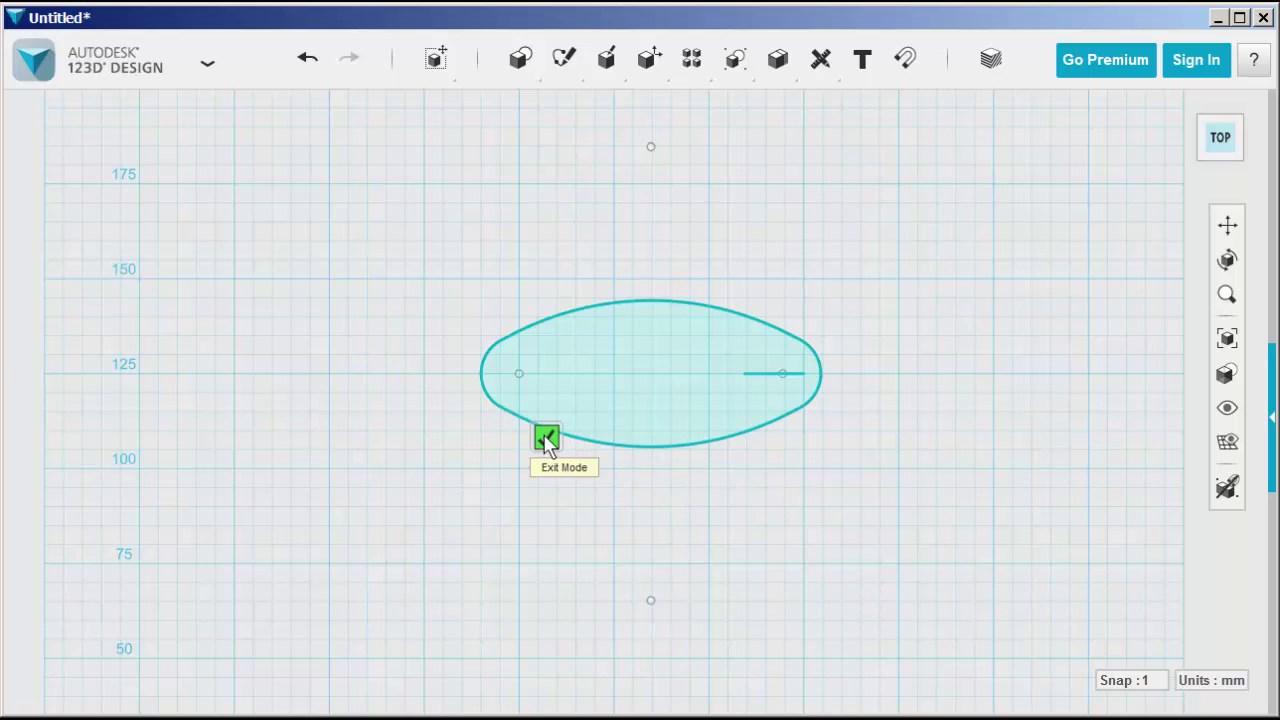
pyautogui.click(771, 375)
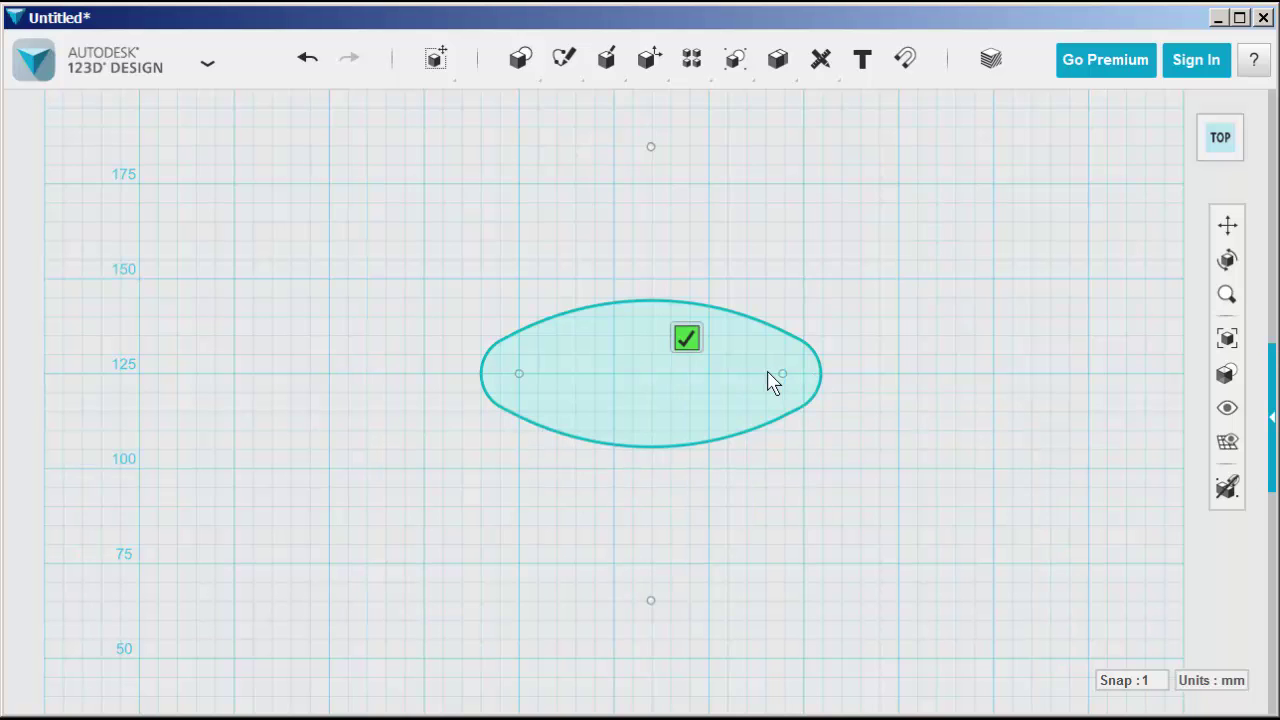
pyautogui.click(686, 340)
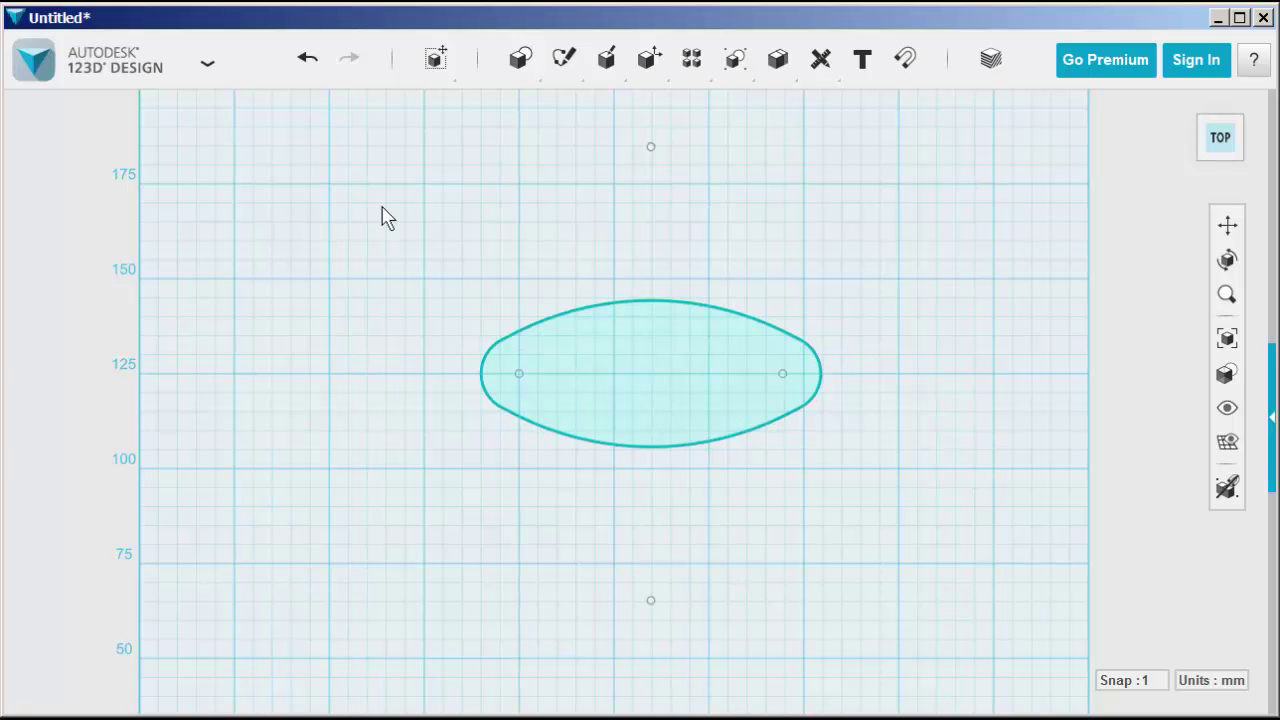
# Place radius 4 circles centred on the left and right end points of the lens
pyautogui.moveTo(516, 66)
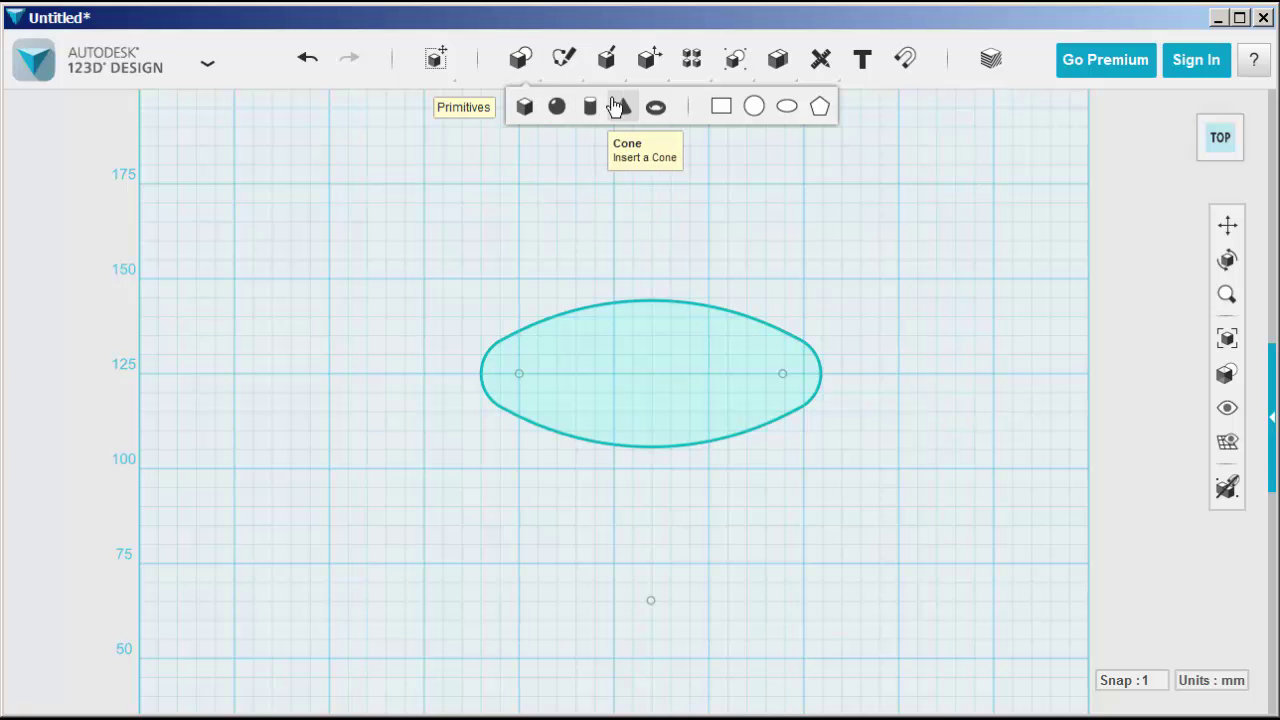
pyautogui.click(754, 107)
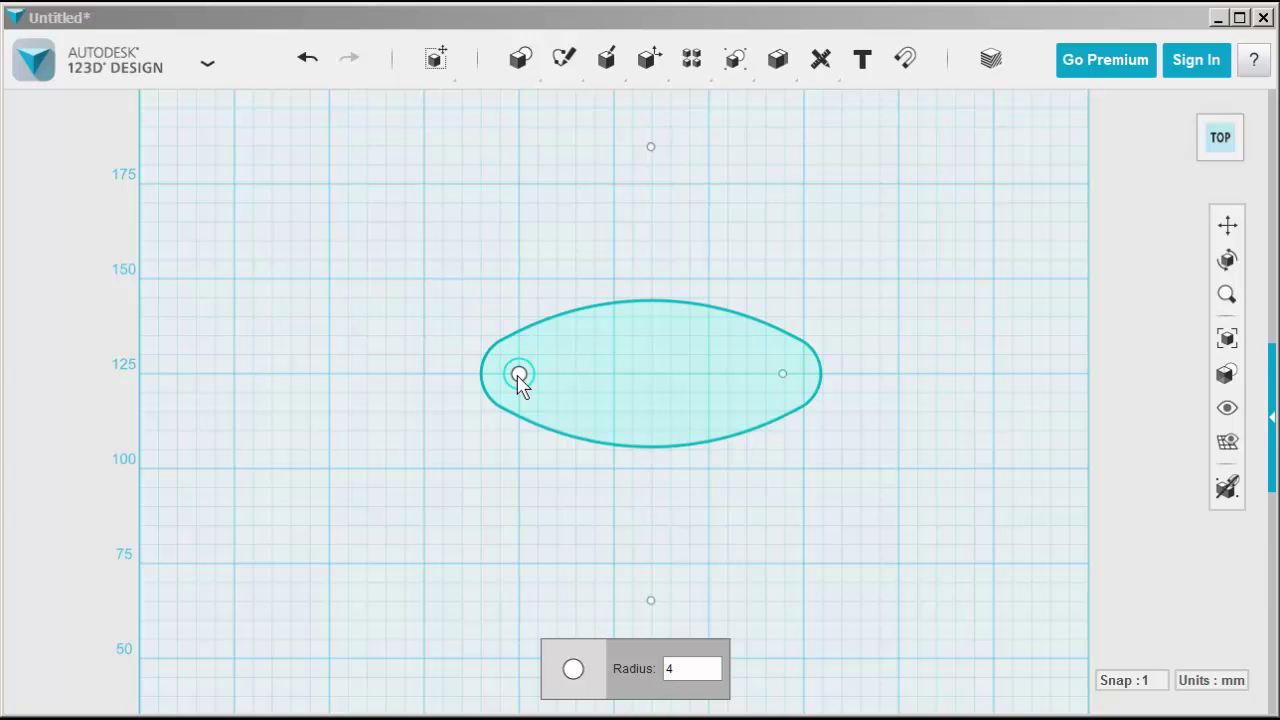
pyautogui.click(519, 377)
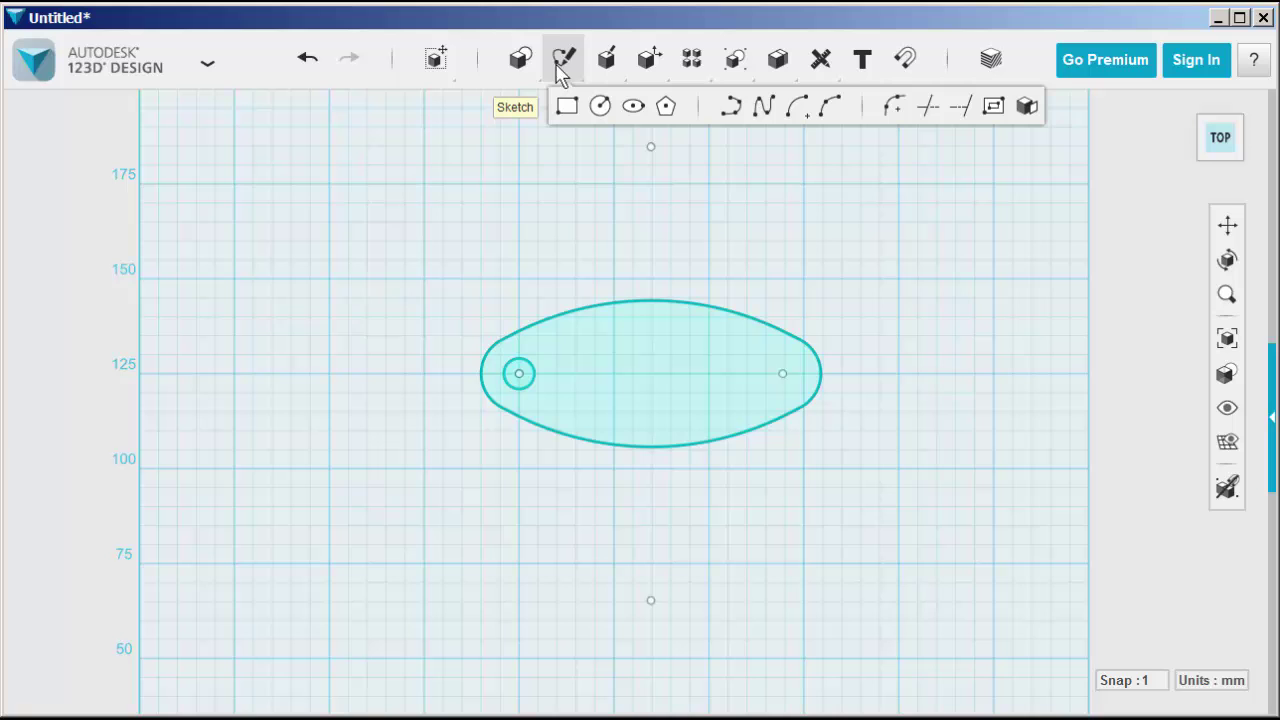
pyautogui.moveTo(518, 66)
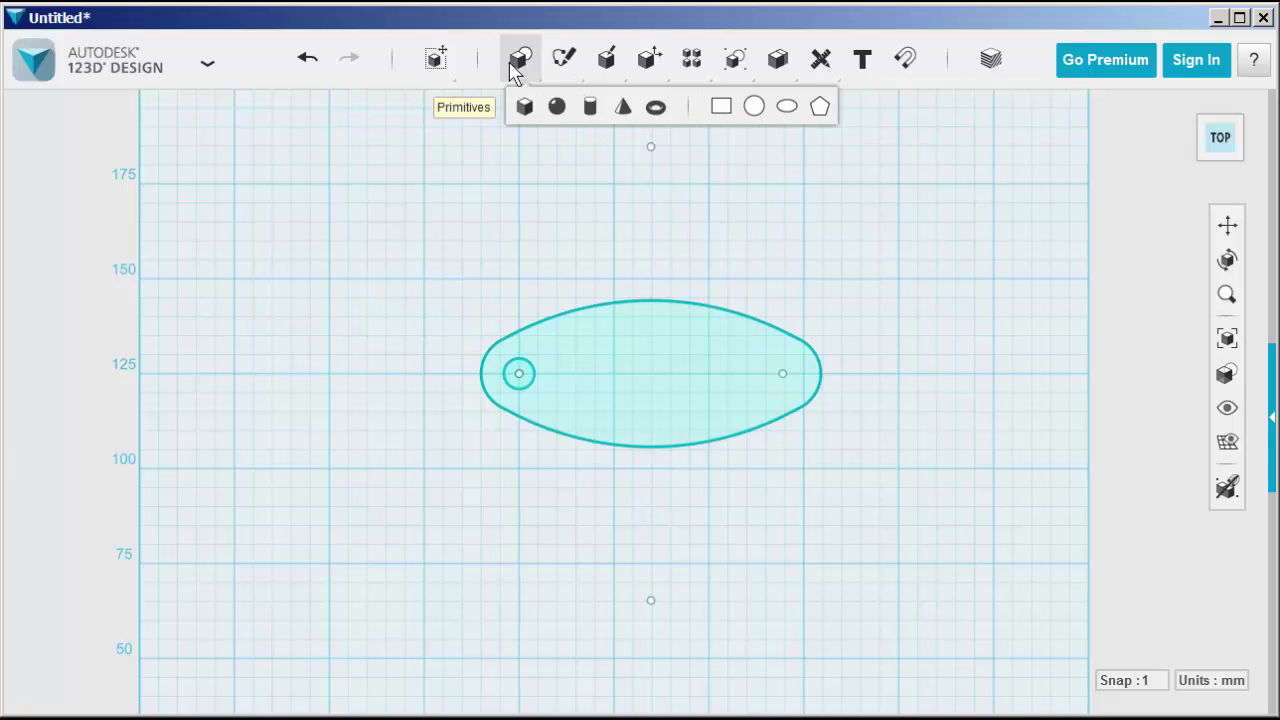
pyautogui.click(754, 106)
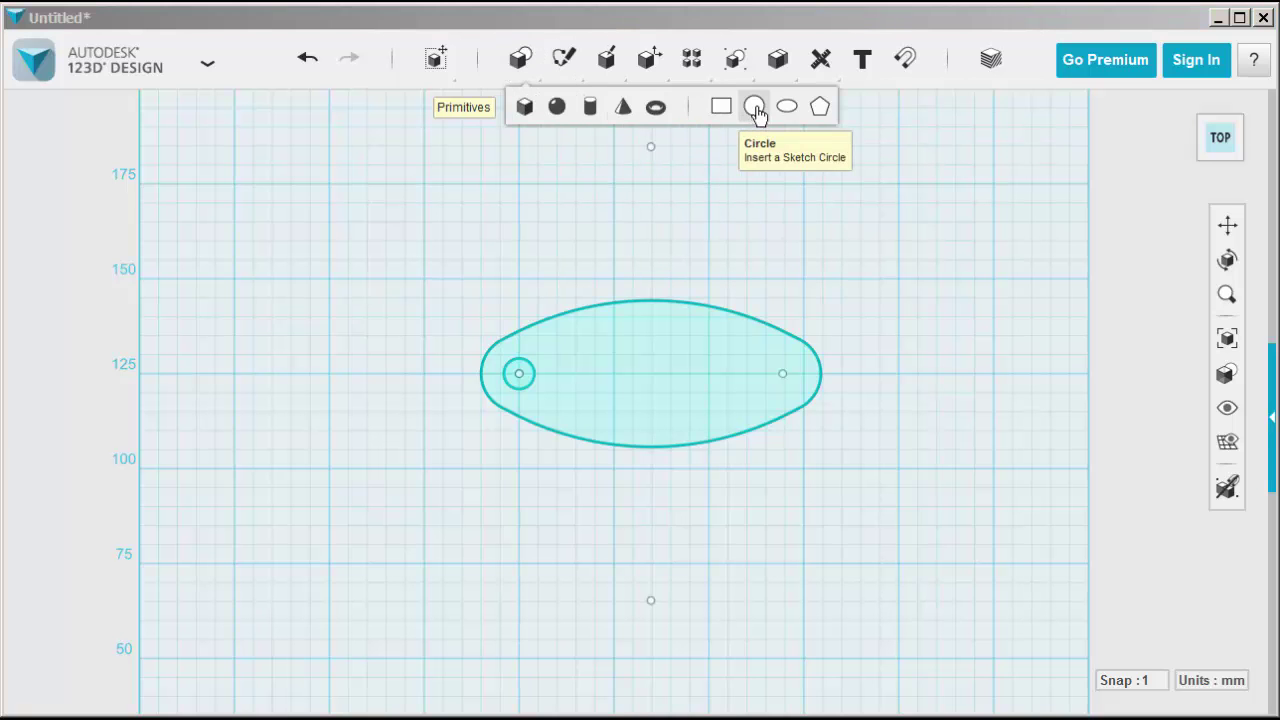
pyautogui.click(783, 374)
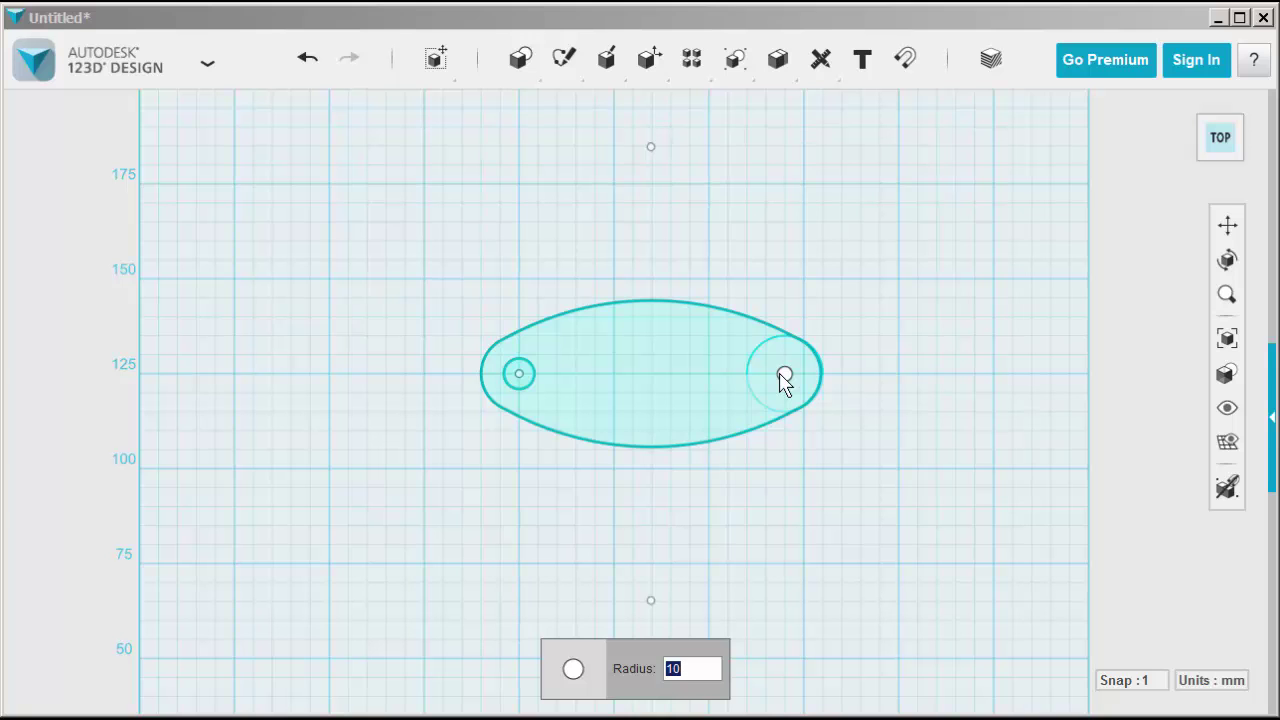
pyautogui.write('4')
pyautogui.click(783, 380)
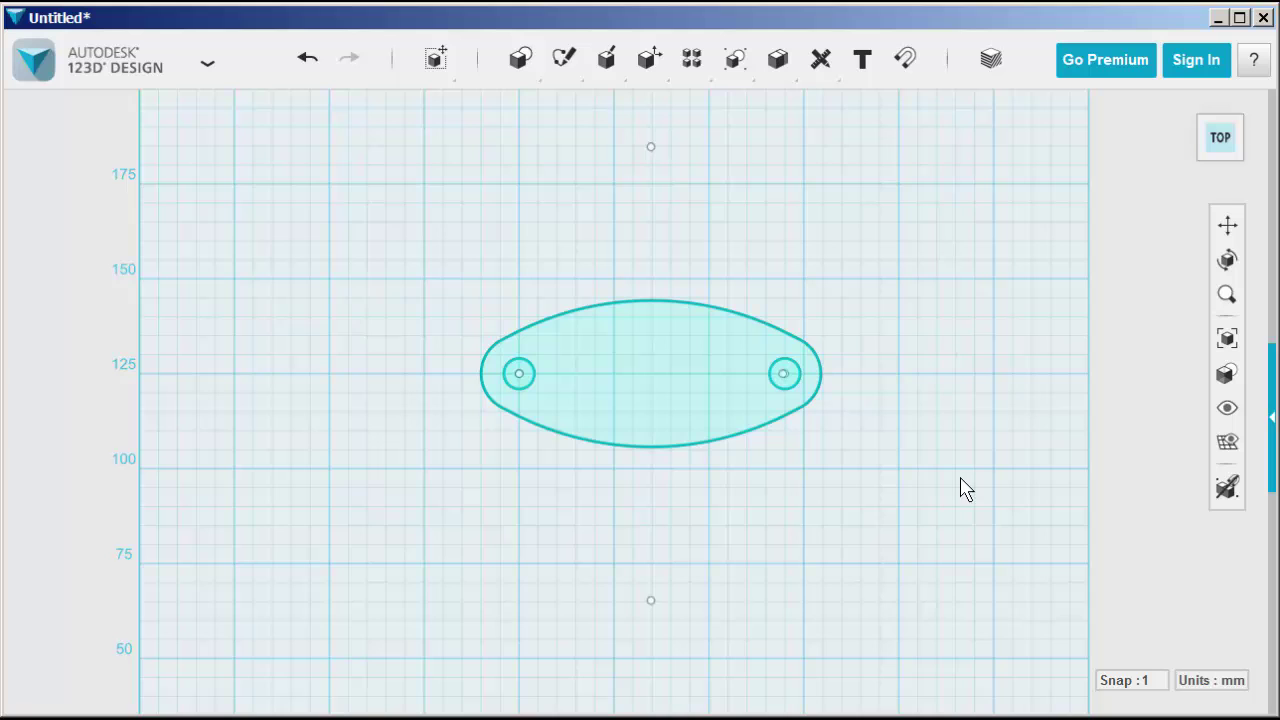
# Extrude the lens-shaped sketch profile 4 mm upward into a solid plate
pyautogui.click(1186, 106)
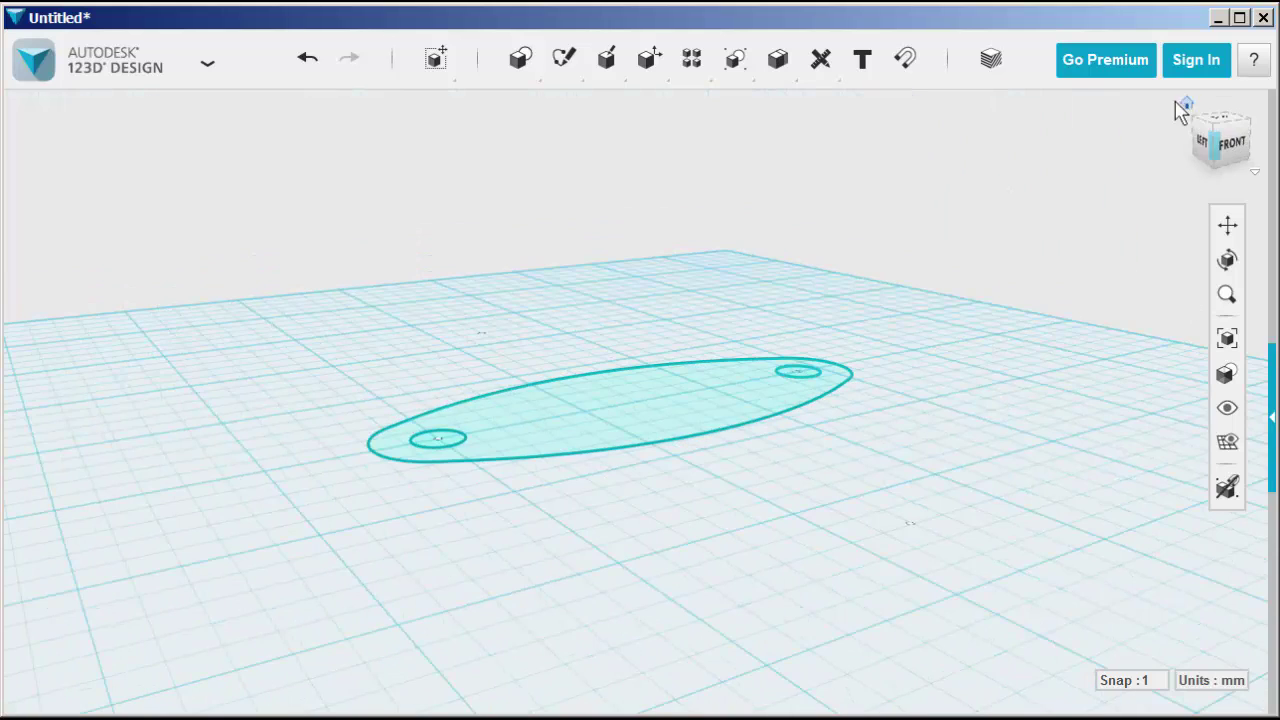
pyautogui.moveTo(699, 559); pyautogui.dragTo(684, 590, button='right')
pyautogui.click(650, 425)
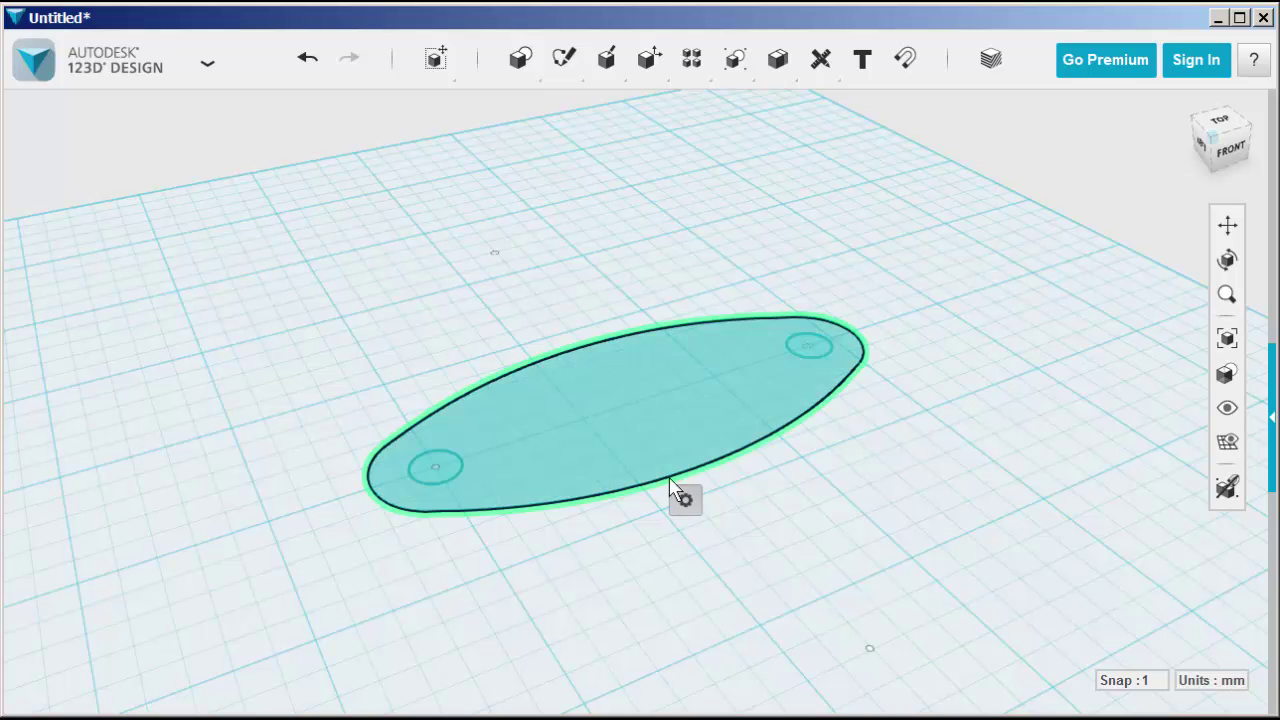
pyautogui.click(792, 503)
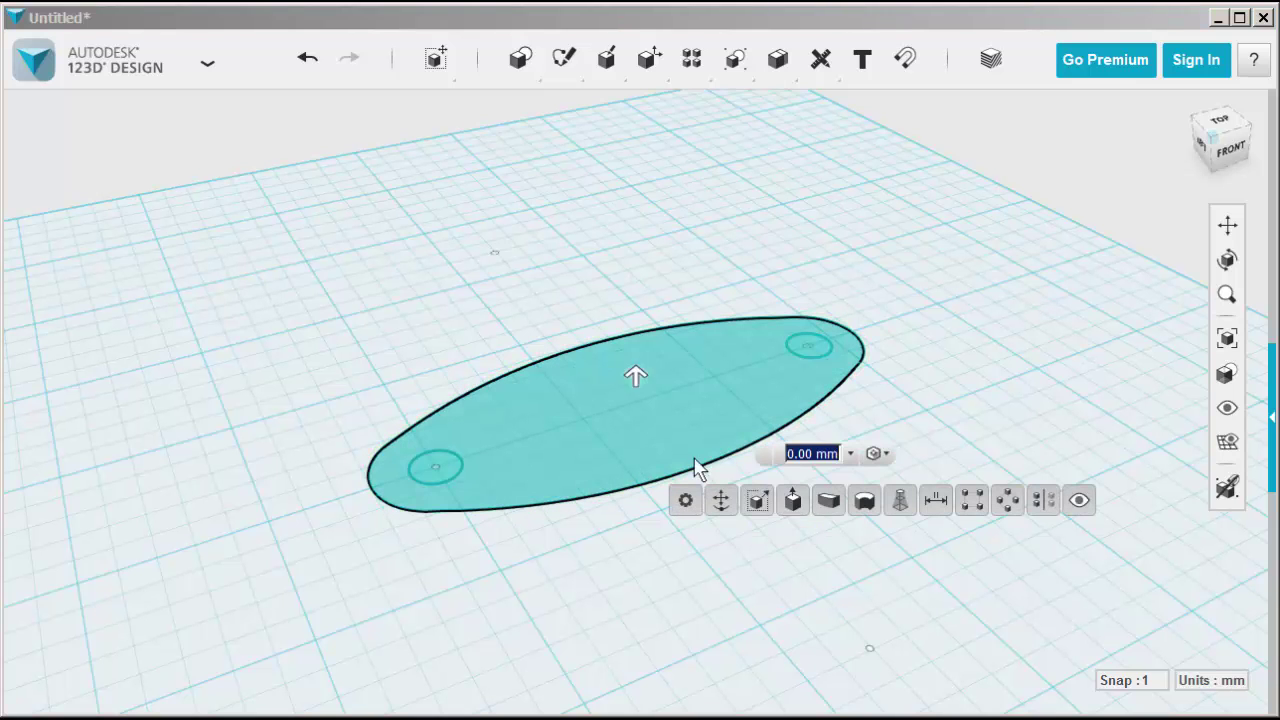
pyautogui.moveTo(635, 373); pyautogui.dragTo(634, 331)
pyautogui.click(425, 218)
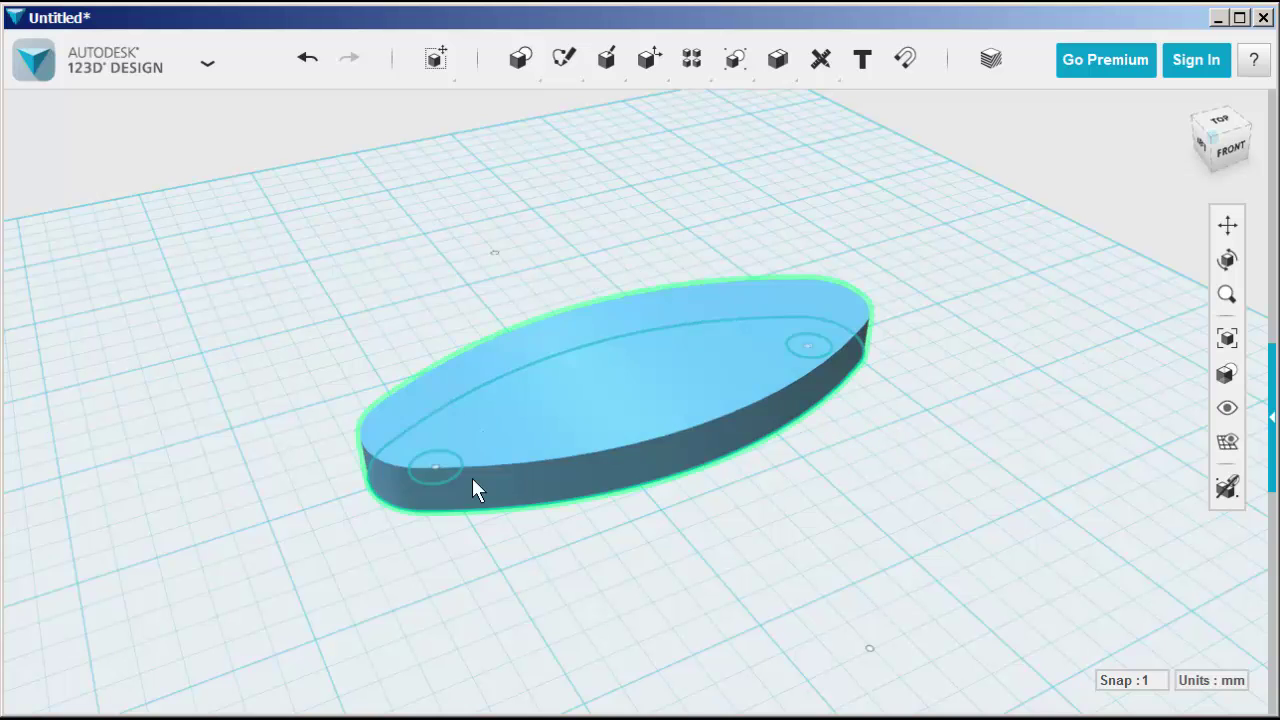
pyautogui.moveTo(474, 560); pyautogui.dragTo(432, 403, button='right')
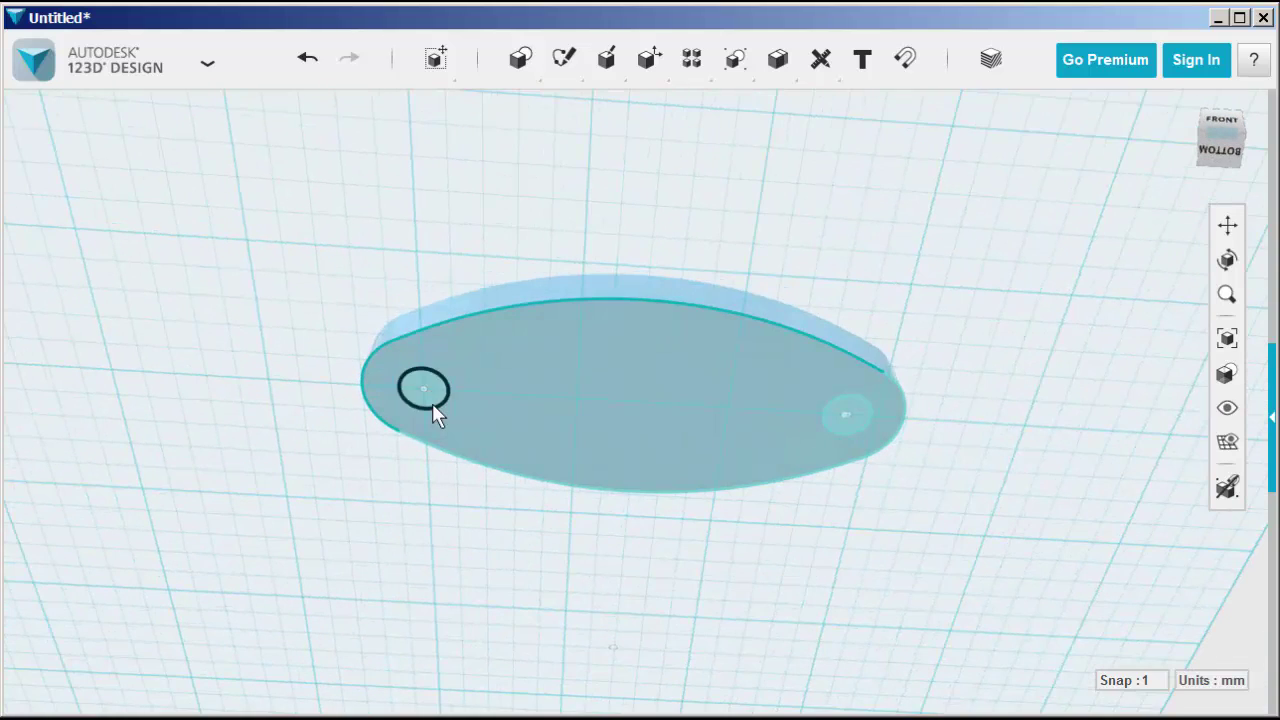
# Extrude the left and right end circles through the plate as cut holes
pyautogui.scroll(2, 431, 397)
pyautogui.click(431, 395)
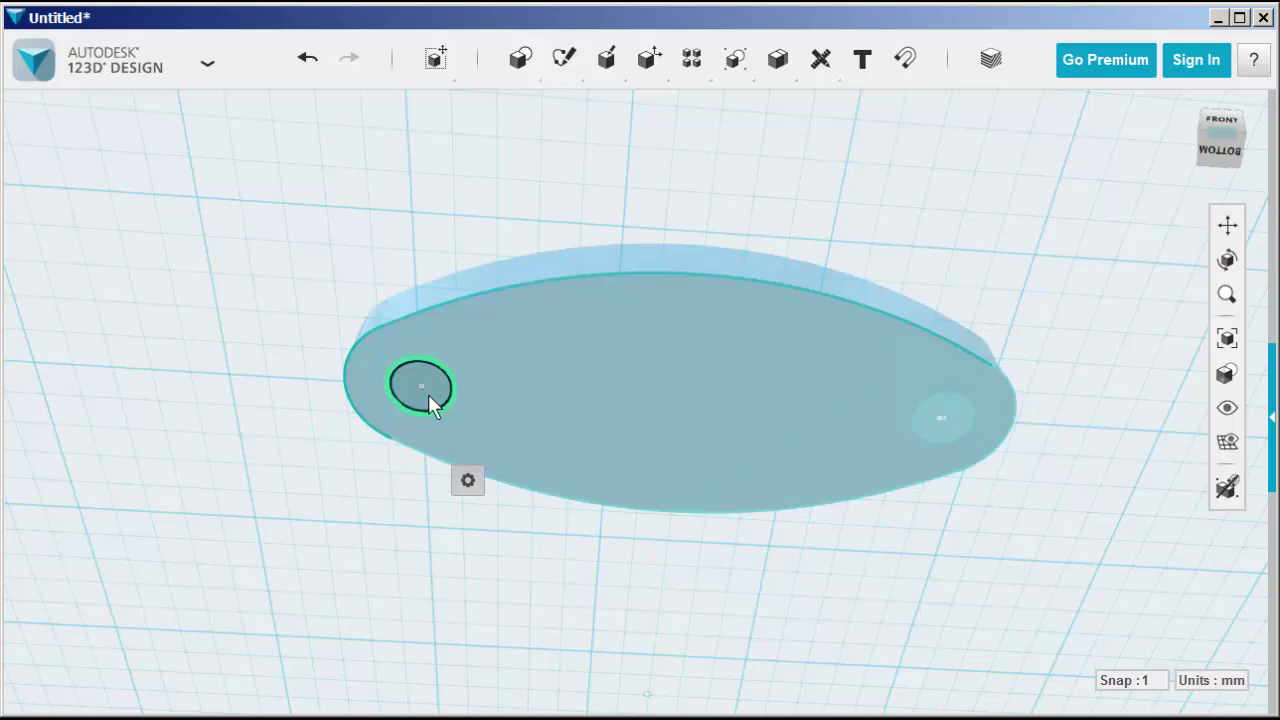
pyautogui.moveTo(469, 484)
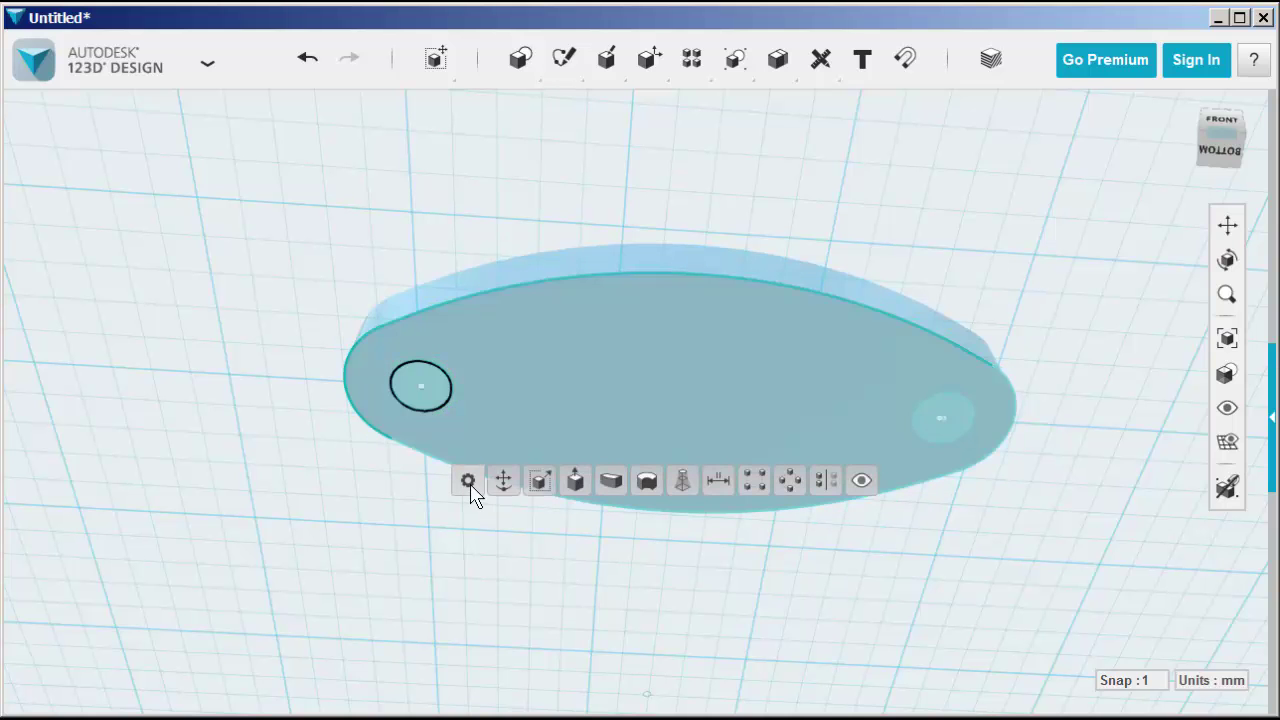
pyautogui.click(576, 484)
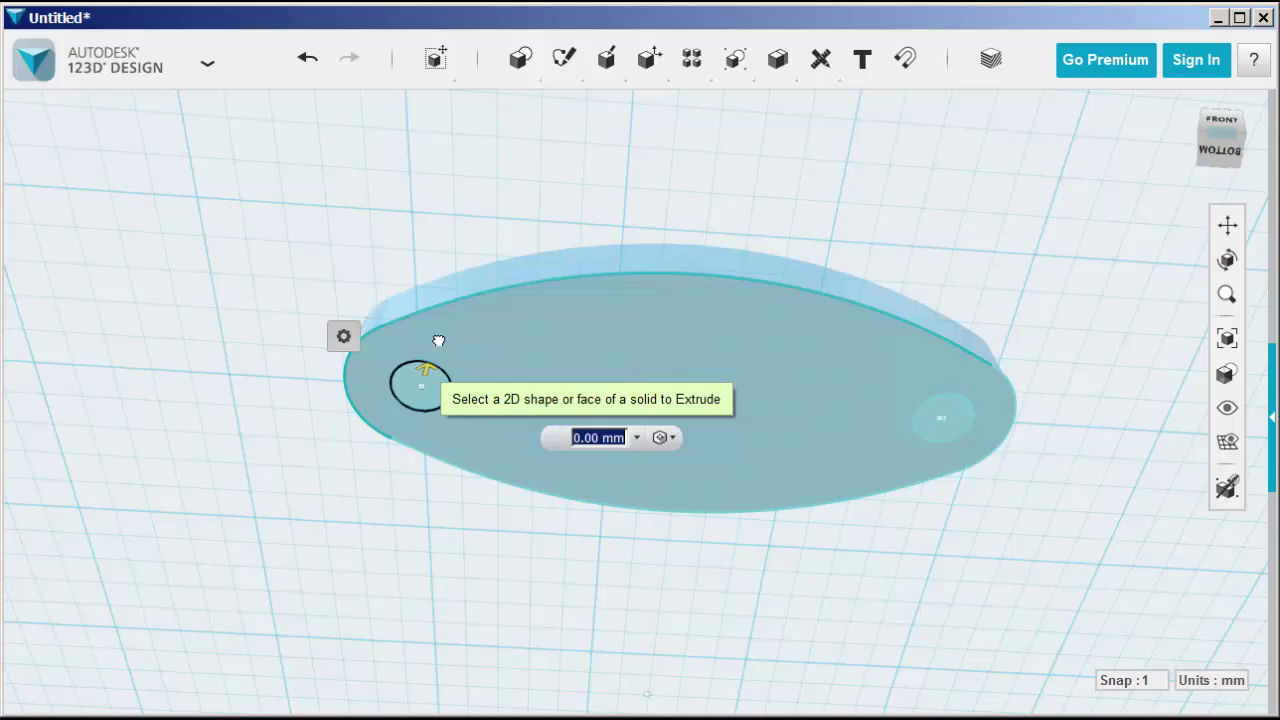
pyautogui.moveTo(438, 341); pyautogui.dragTo(500, 206)
pyautogui.click(329, 200)
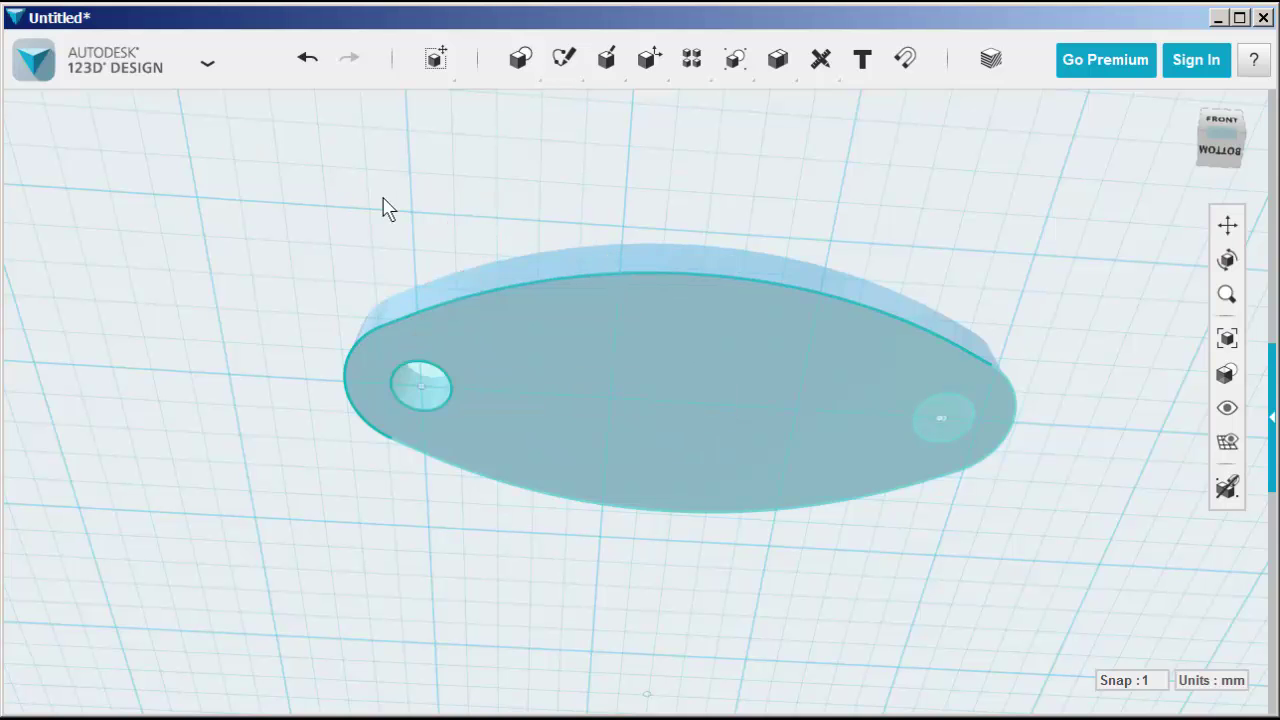
pyautogui.click(954, 418)
pyautogui.moveTo(905, 503)
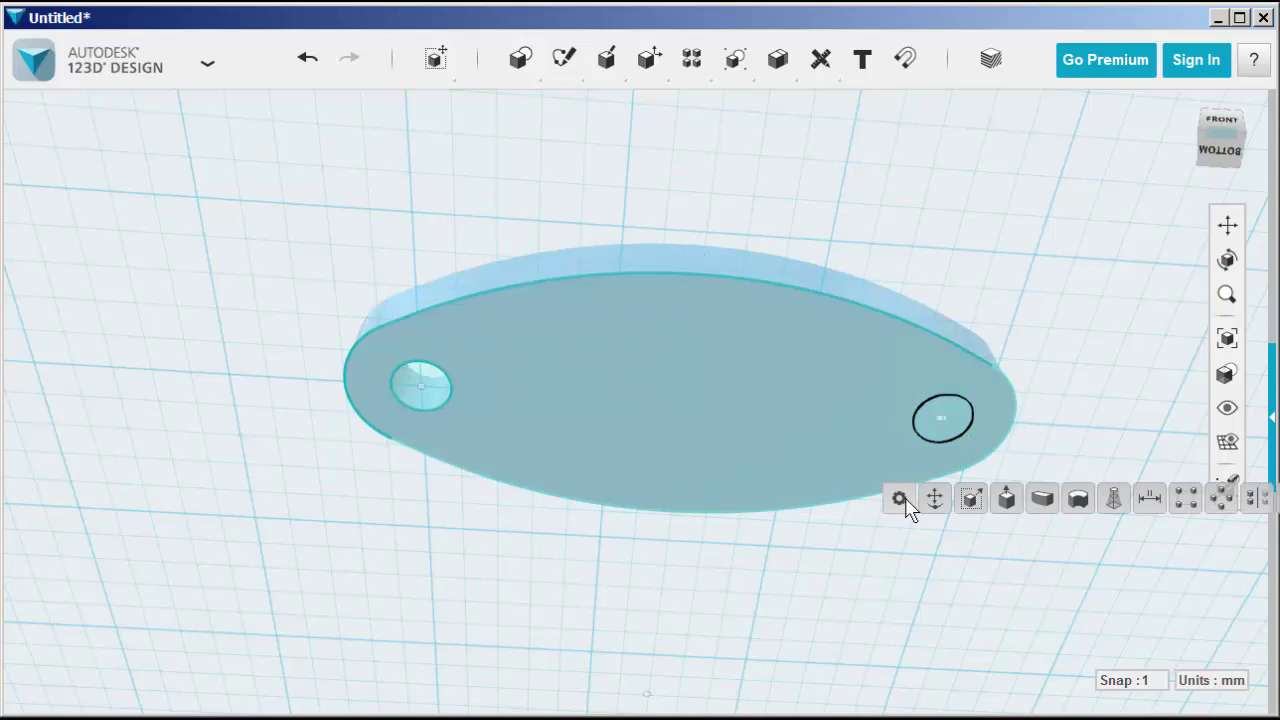
pyautogui.click(1003, 497)
pyautogui.moveTo(937, 403); pyautogui.dragTo(798, 186)
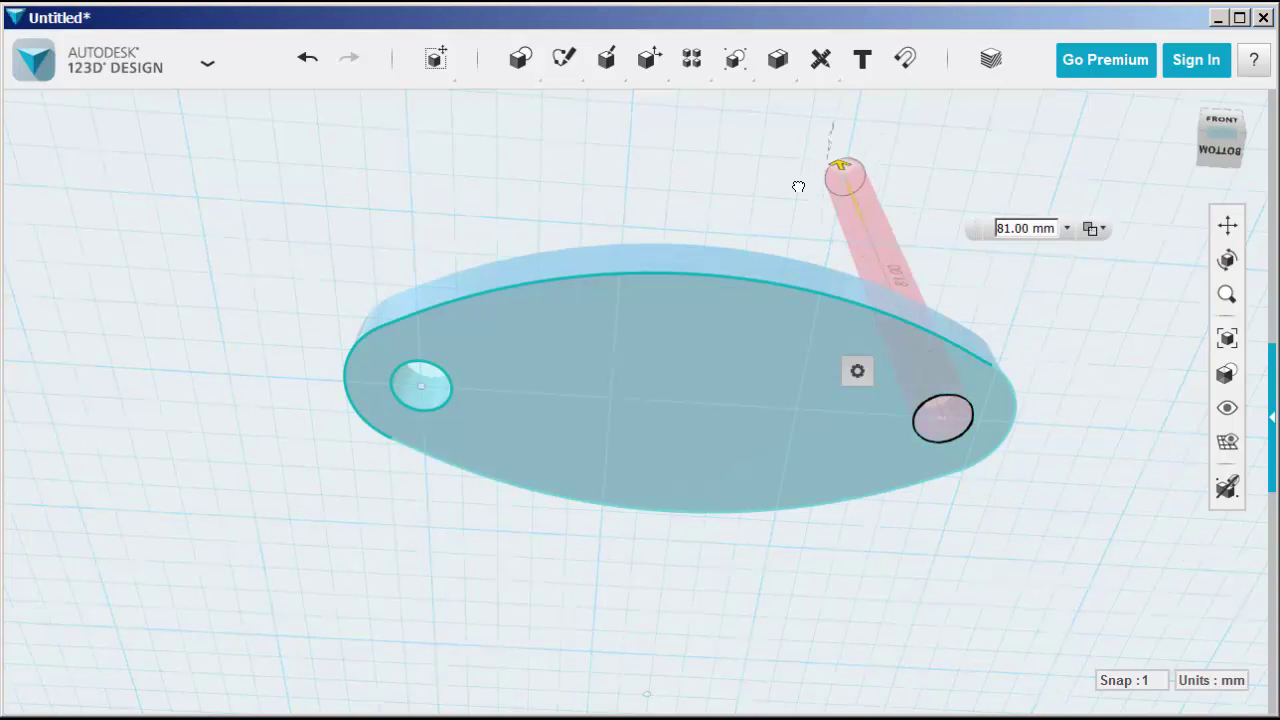
pyautogui.click(480, 167)
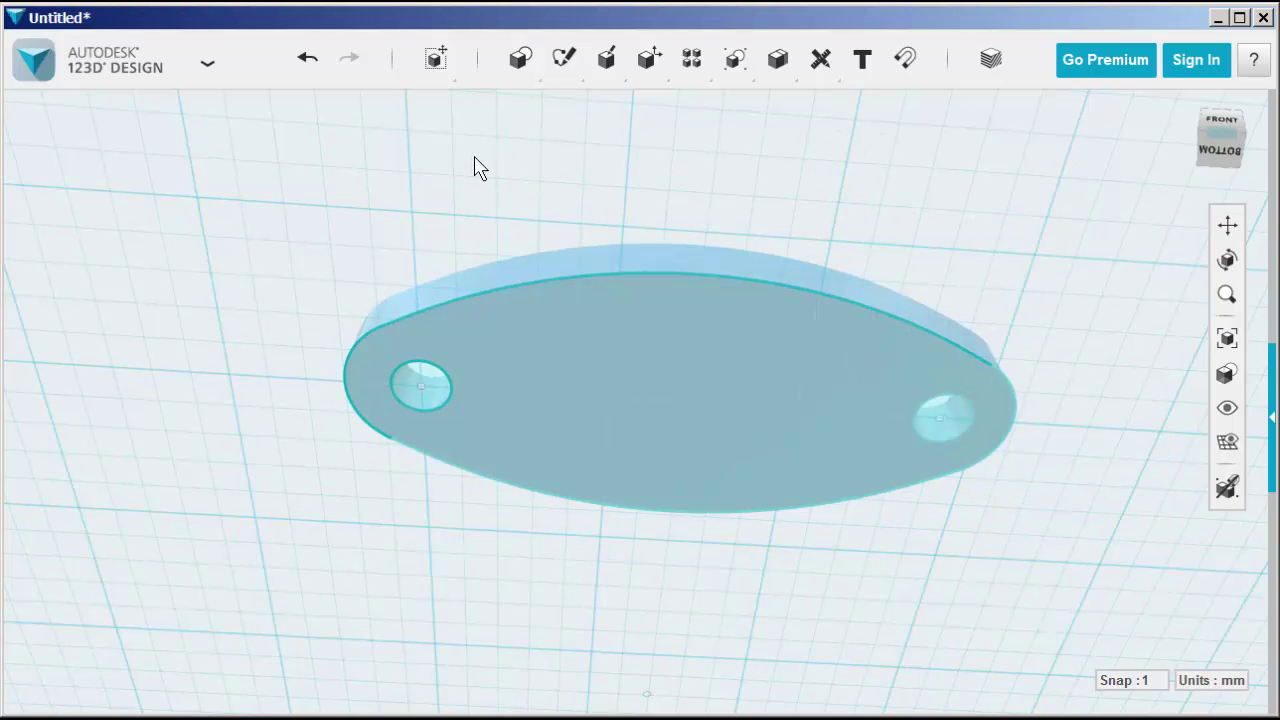
# Return to the home view and hide all sketches so only the solid shows
pyautogui.click(1188, 106)
pyautogui.moveTo(1214, 420)
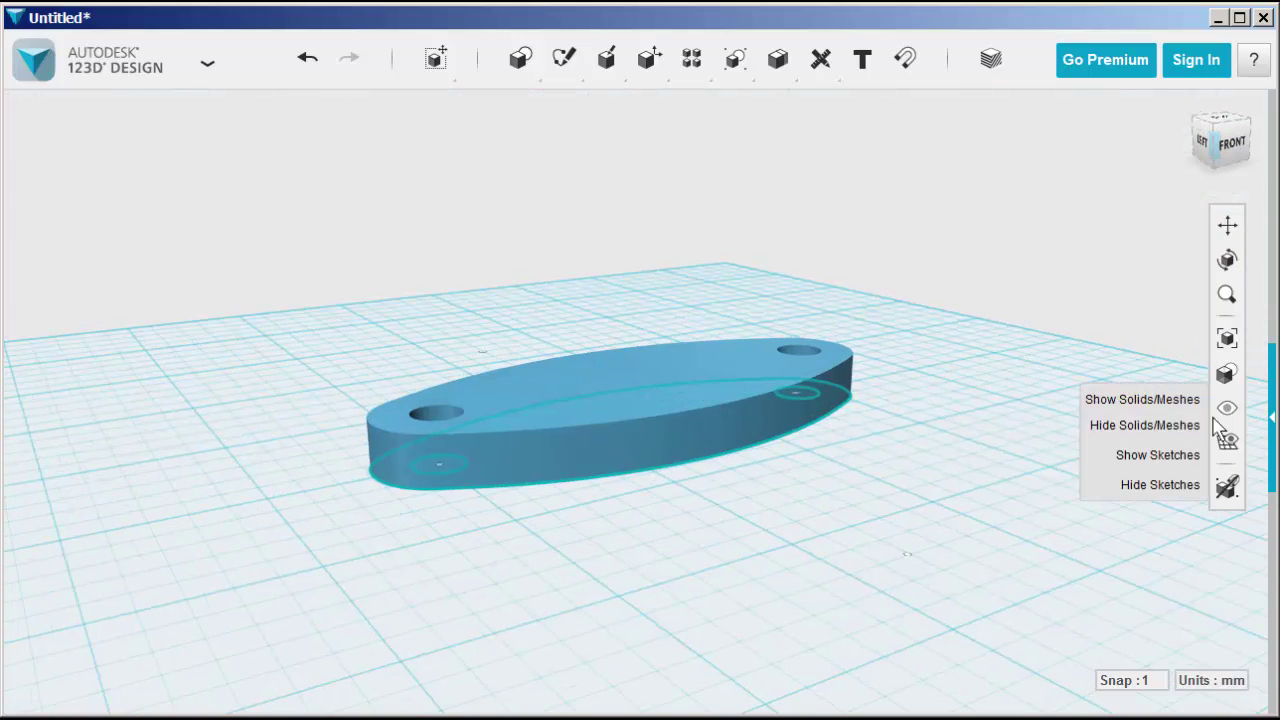
pyautogui.click(1108, 487)
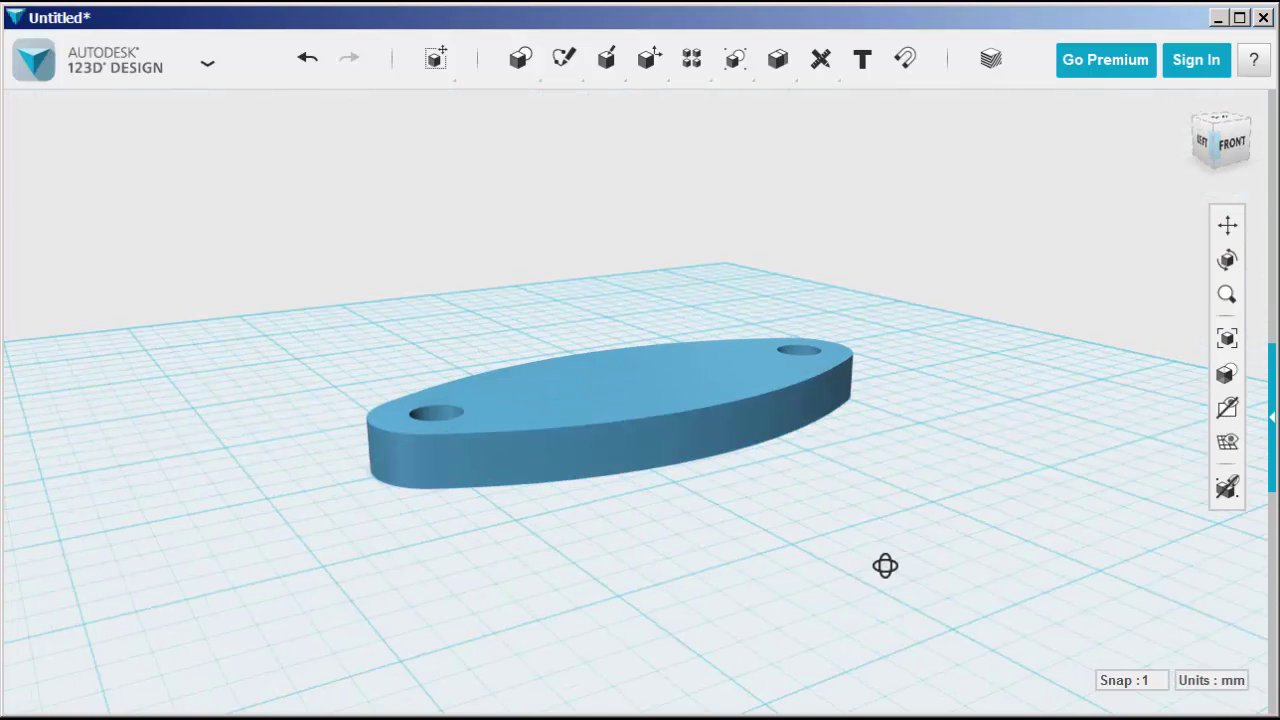